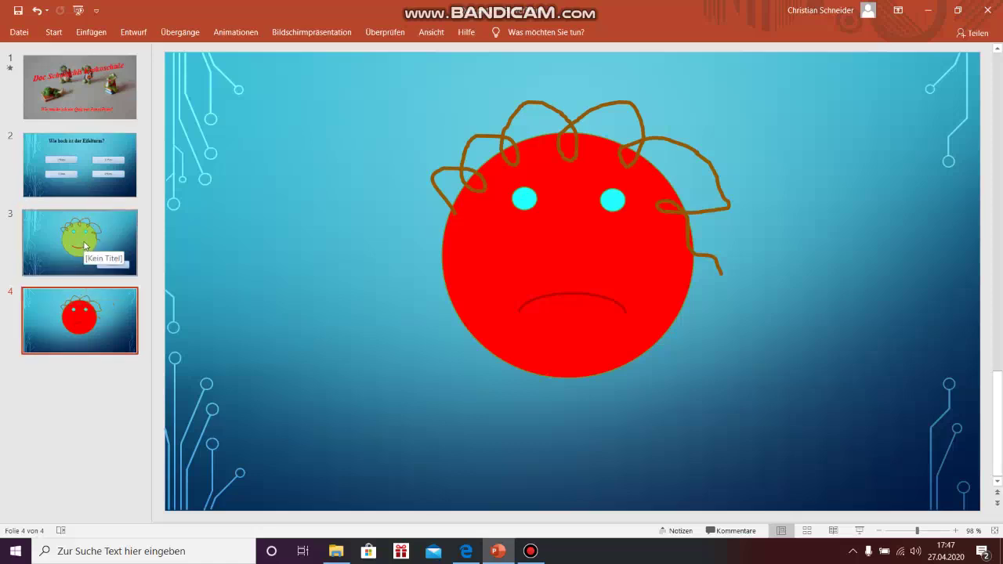
- Select the slide 2 thumbnail with the question 'Wie hoch ist der Eifelturm?'
left_click(87, 165)
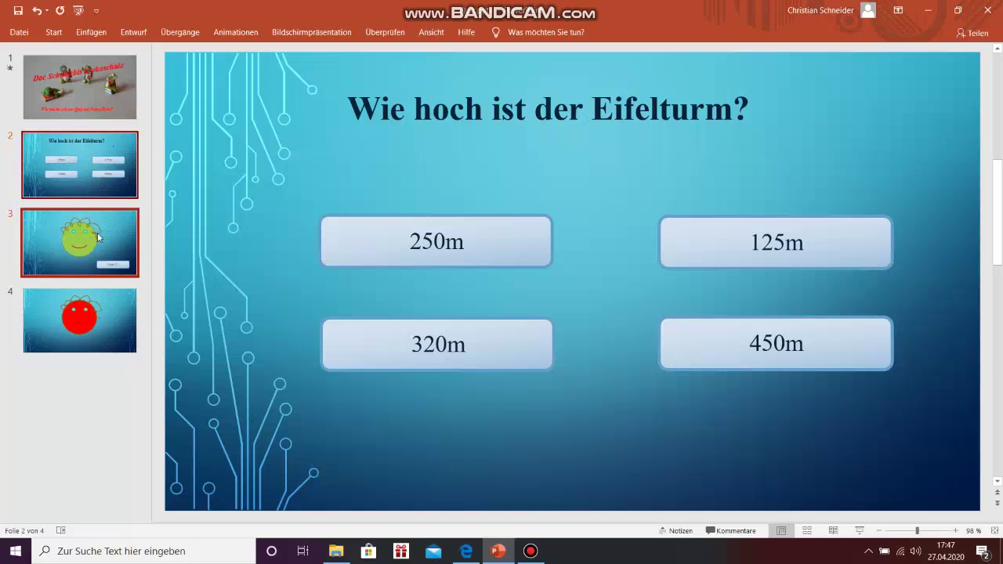
- Copy slides 2–3 and paste them after slide 3 as new slides 4 and 5
right_click(98, 236)
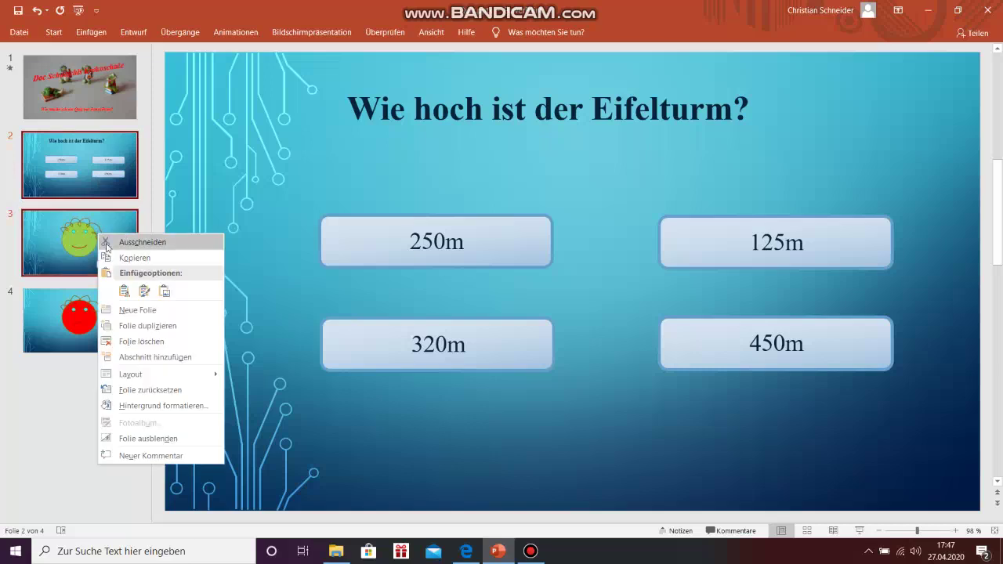
left_click(128, 259)
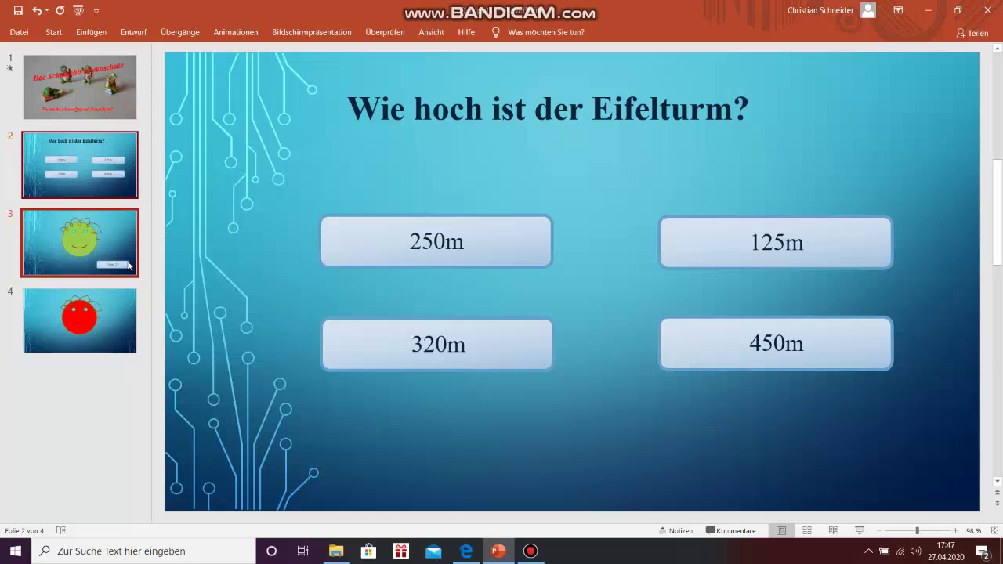
right_click(84, 284)
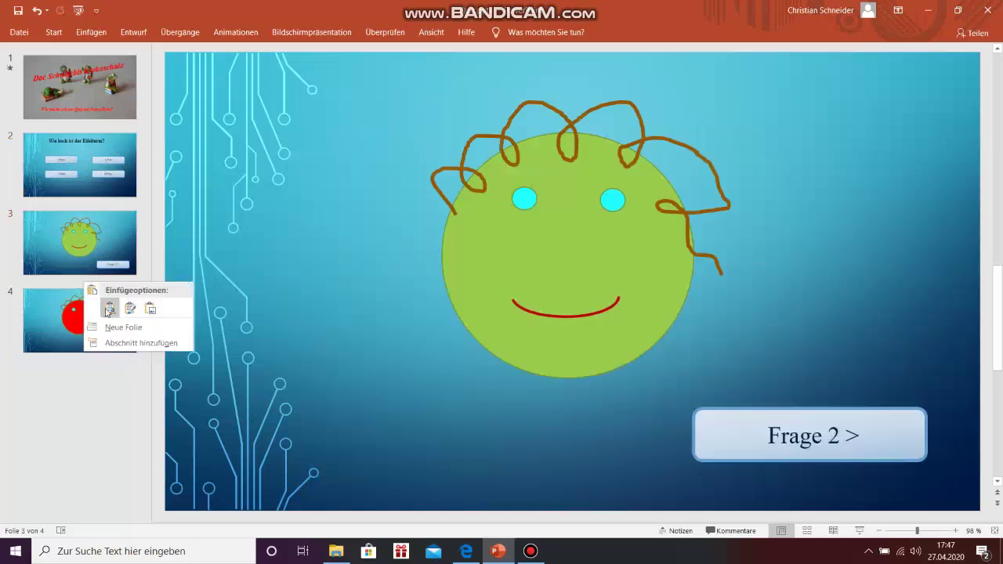
left_click(108, 310)
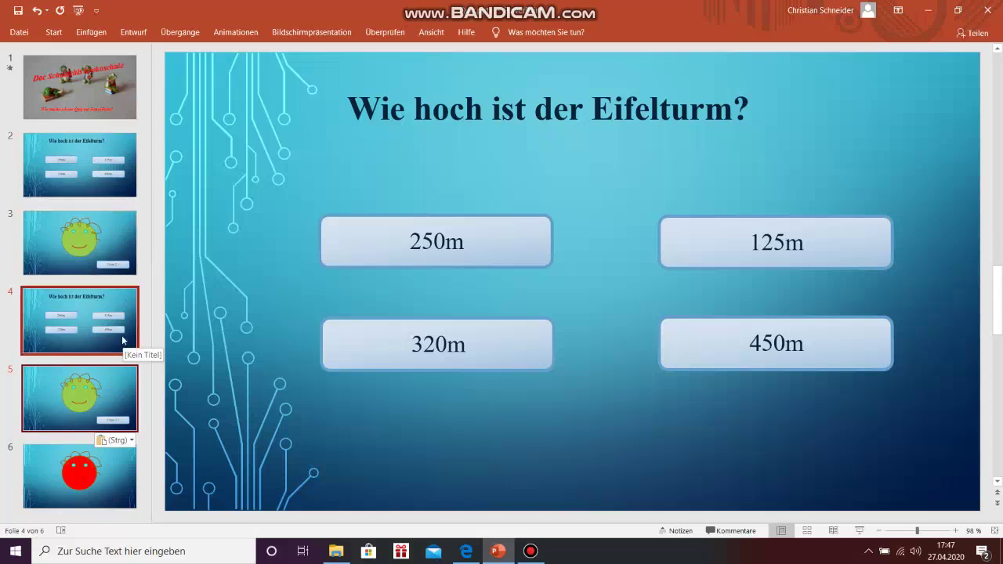
left_click(123, 231)
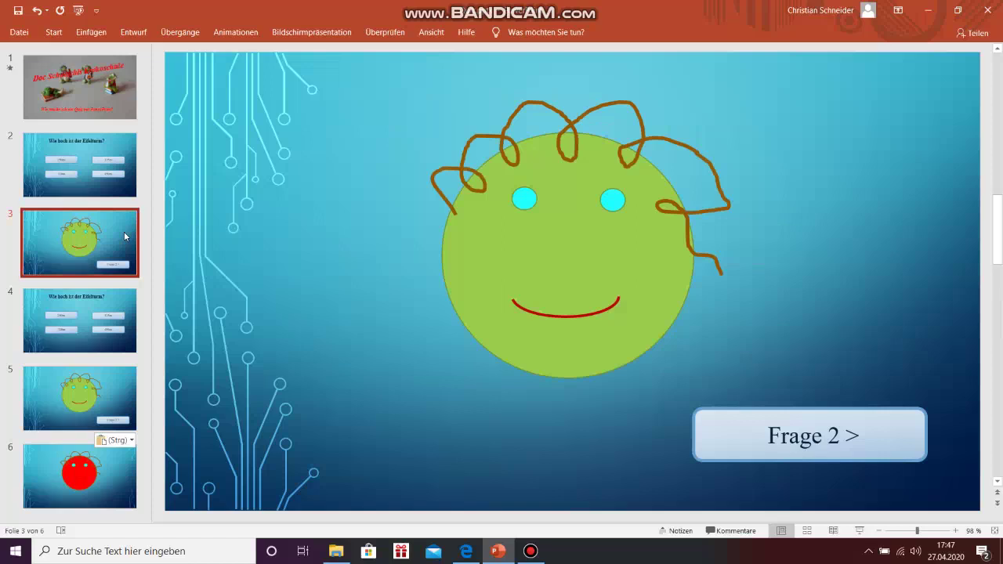
- Point the 'Frage 2 >' button's hyperlink on slide 3 to 4. Folie 4
left_click(879, 441)
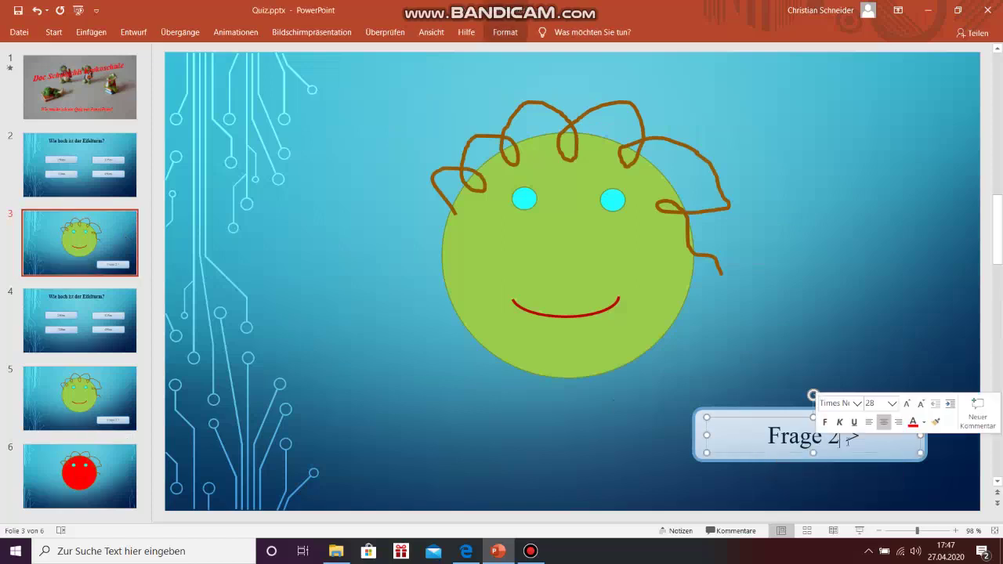
right_click(881, 443)
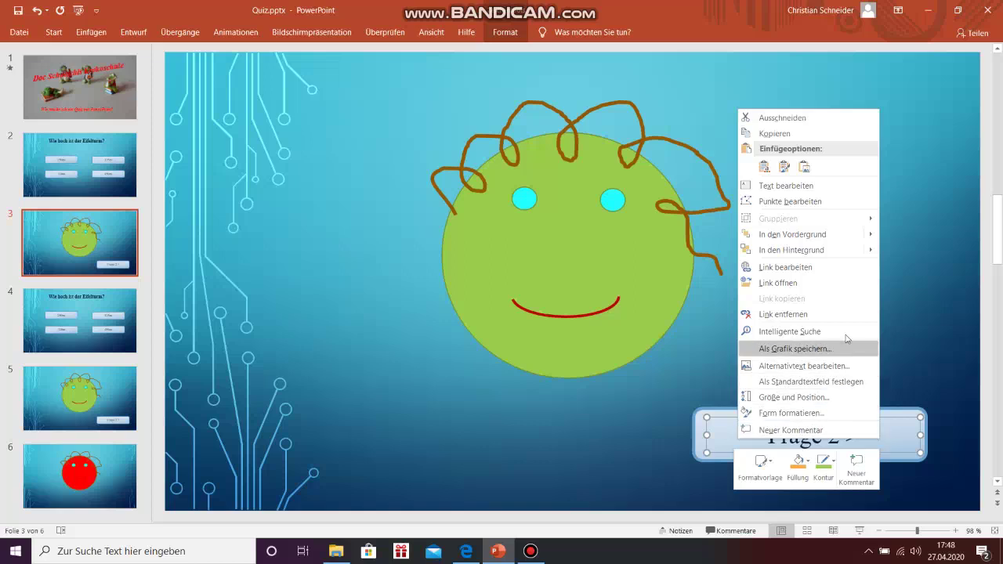
left_click(853, 269)
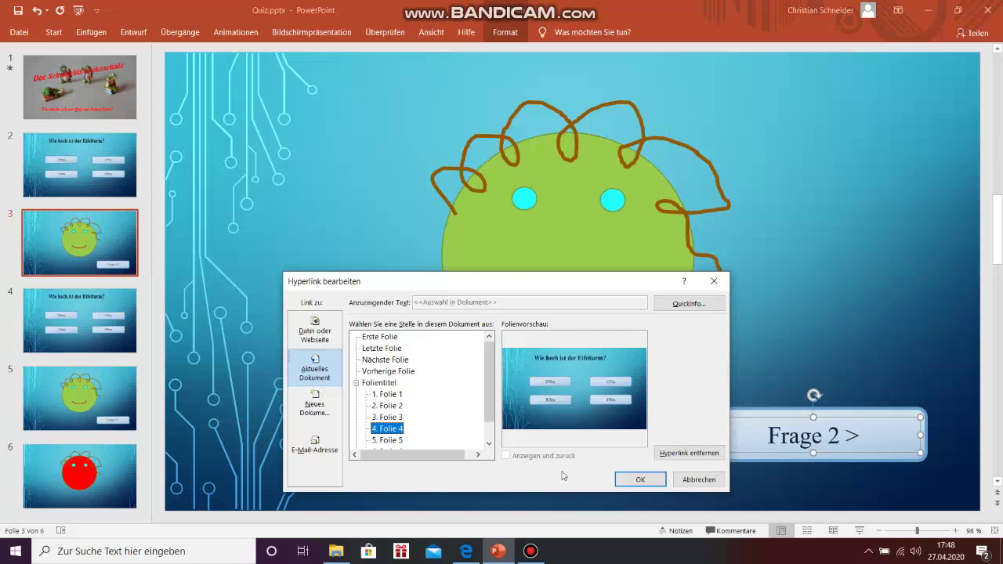
left_click(642, 481)
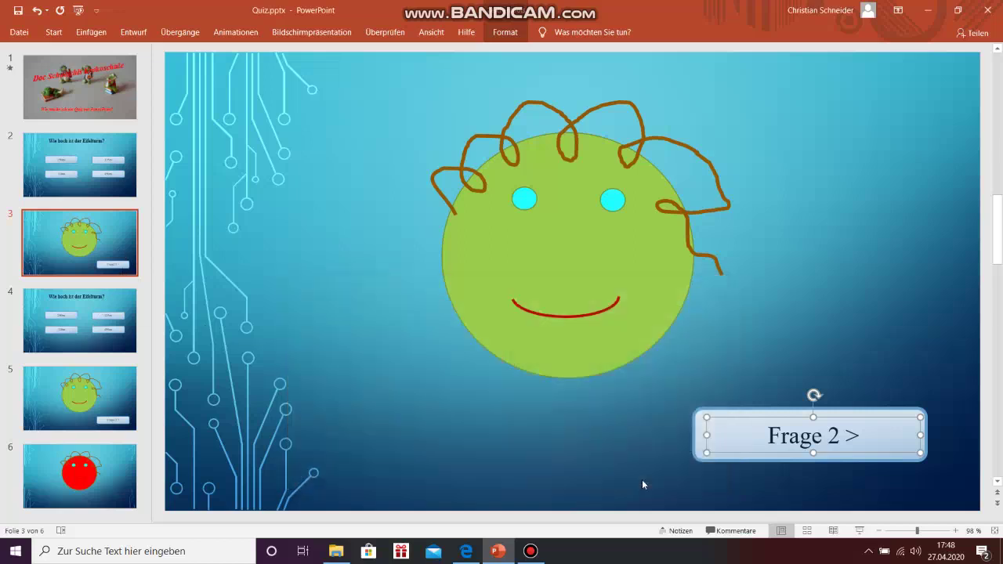
left_click(774, 303)
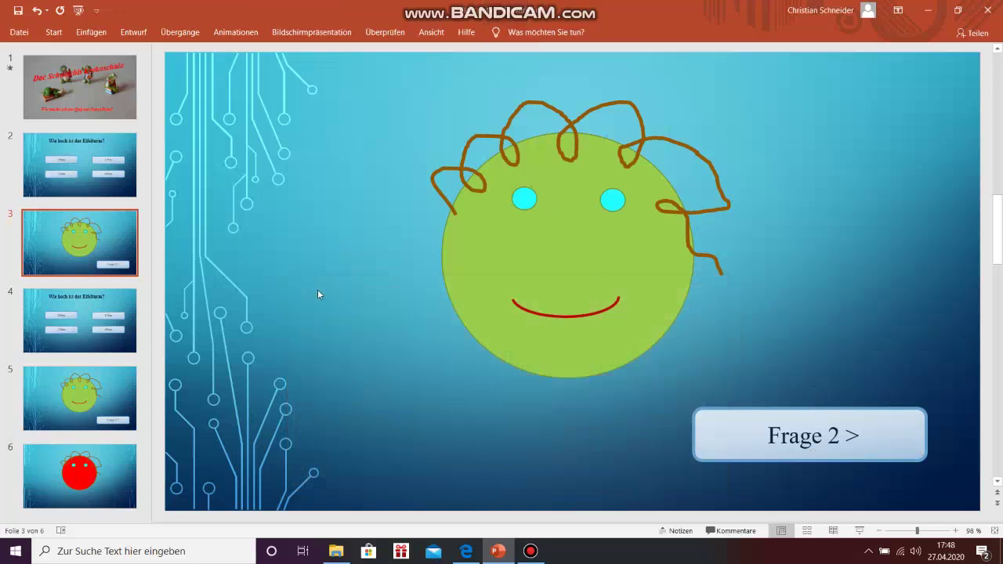
left_click(126, 295)
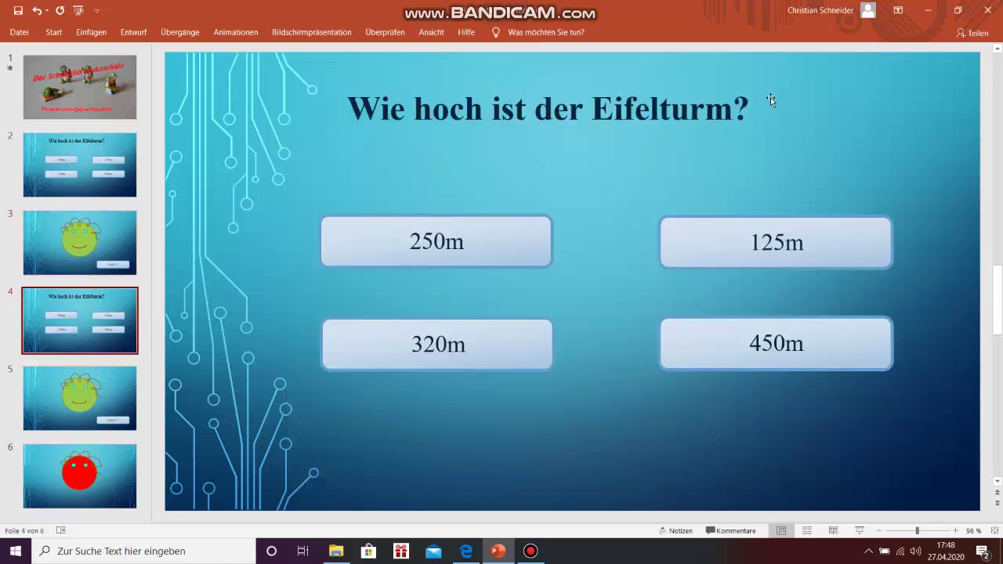
- Widen slide 4's title box and reword it to 'Was ist die Hauptstadt von Norwegen?'
left_click(731, 104)
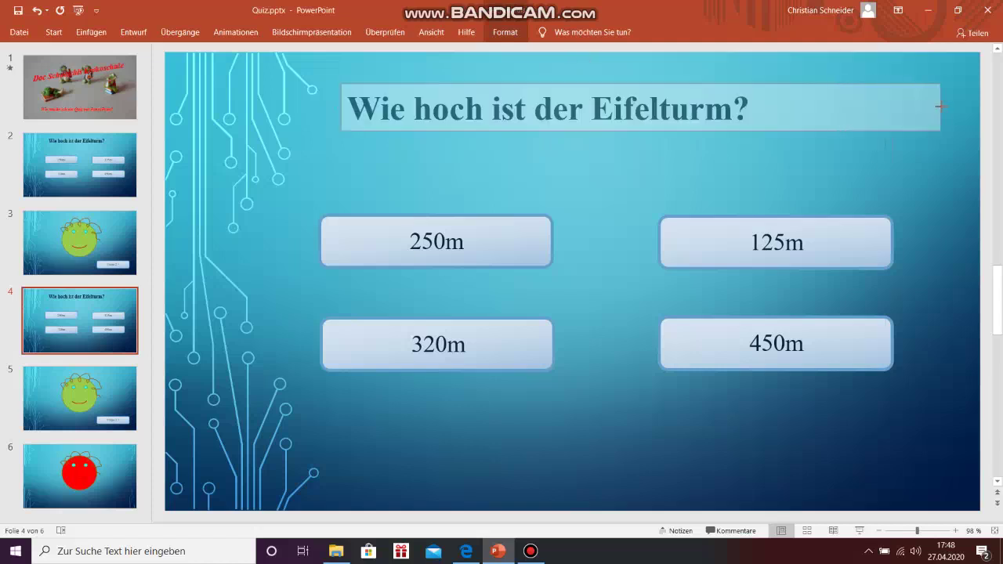
left_click_drag(849, 108, 943, 108)
left_click(733, 108)
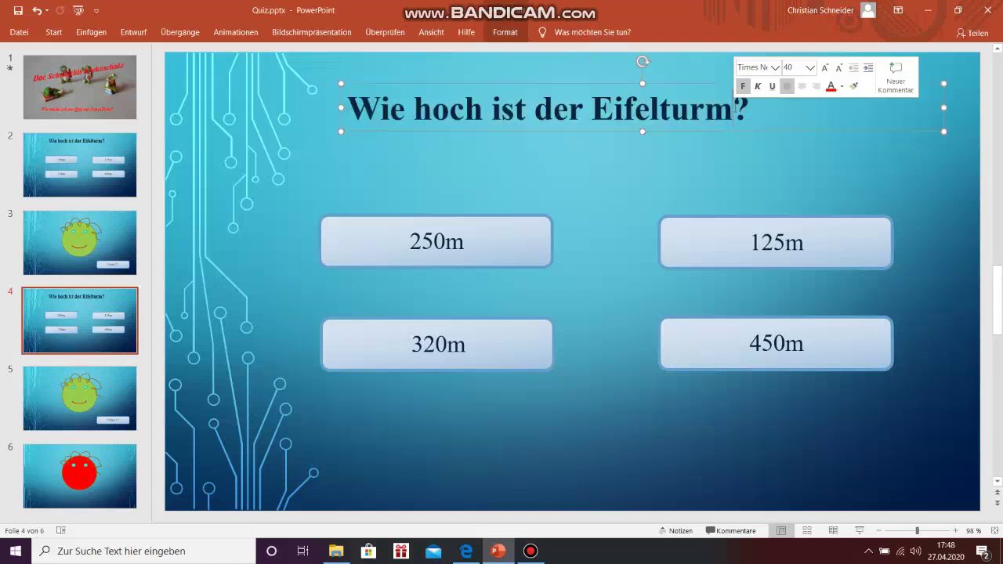
key("BackSpace")
key("BackSpace")
key("BackSpace")
key("BackSpace")
key("BackSpace")
key("BackSpace")
key("BackSpace")
key("BackSpace")
key("BackSpace")
key("BackSpace")
key("BackSpace")
key("BackSpace")
type("as ist die ")
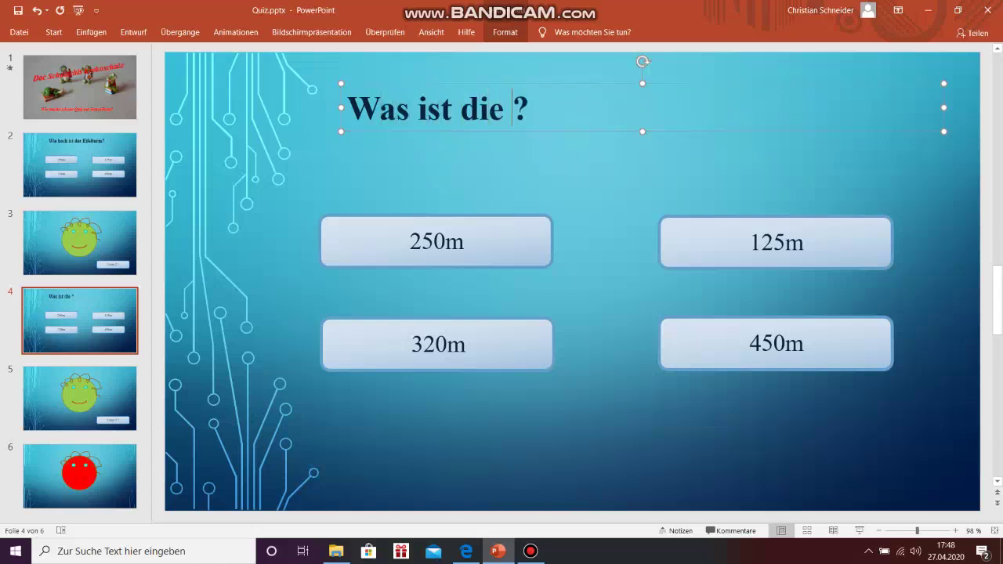
type("Hauptstadt ")
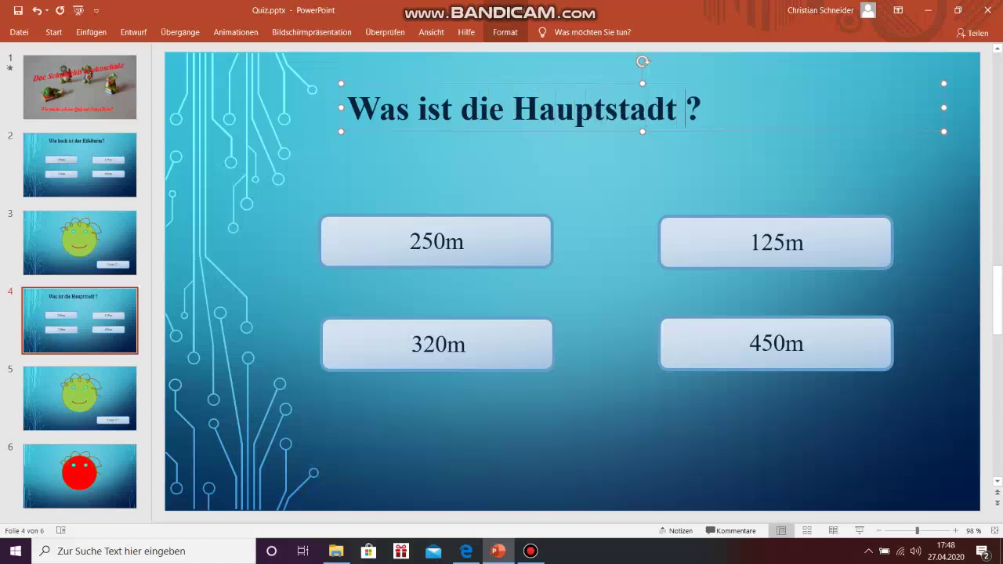
type("von Norwegen")
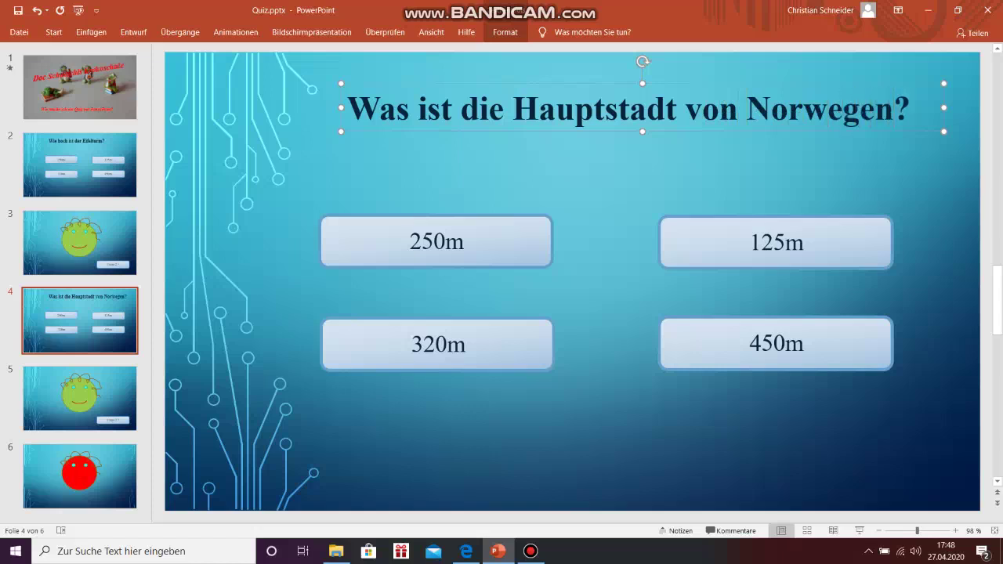
left_click(651, 152)
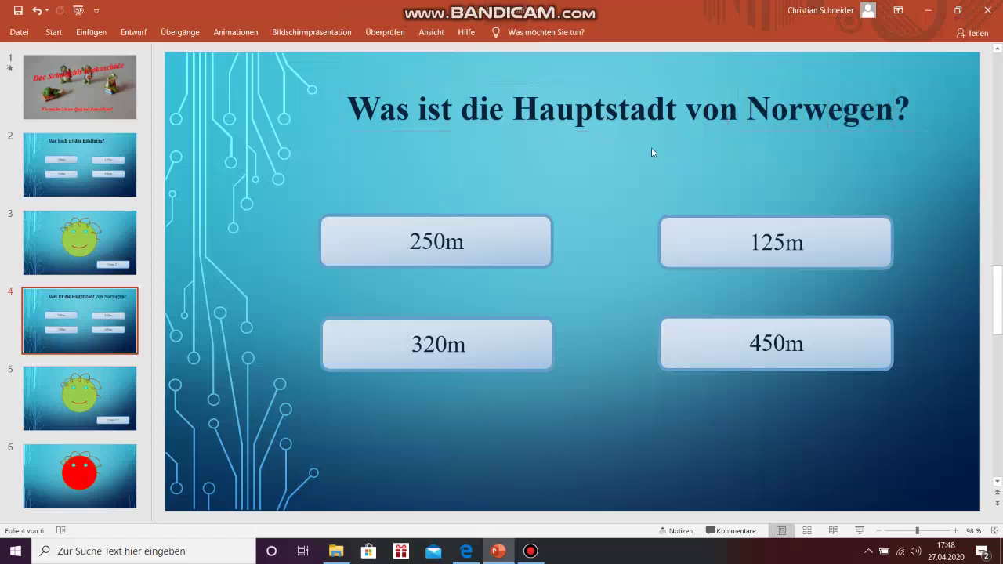
- Replace the 250m and 125m answers with Oslo and Wien
left_click(455, 241)
key("BackSpace")
key("BackSpace")
key("BackSpace")
key("BackSpace")
type("Oslo")
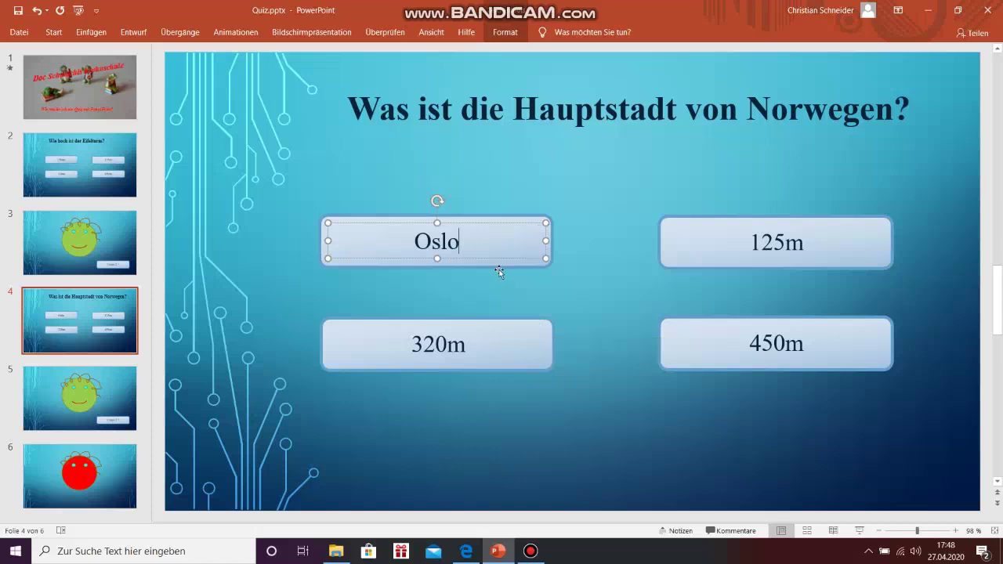
left_click(648, 153)
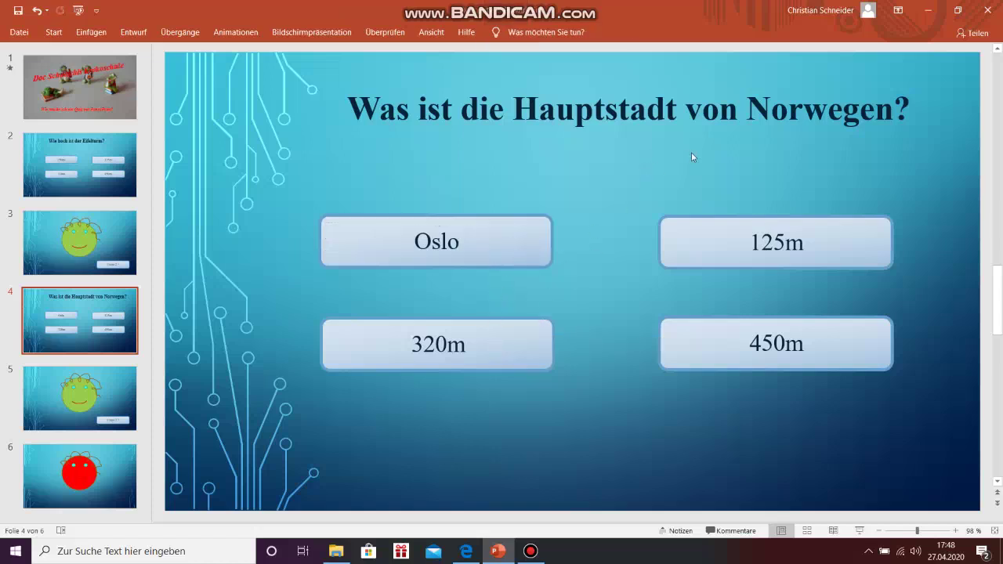
left_click(805, 246)
key("BackSpace")
- Replace the 450m and 320m answers with Berlin and Rom
key("BackSpace")
key("BackSpace")
key("BackSpace")
type("Wien")
left_click(813, 339)
key("BackSpace")
key("BackSpace")
key("BackSpace")
key("BackSpace")
type("Berlin")
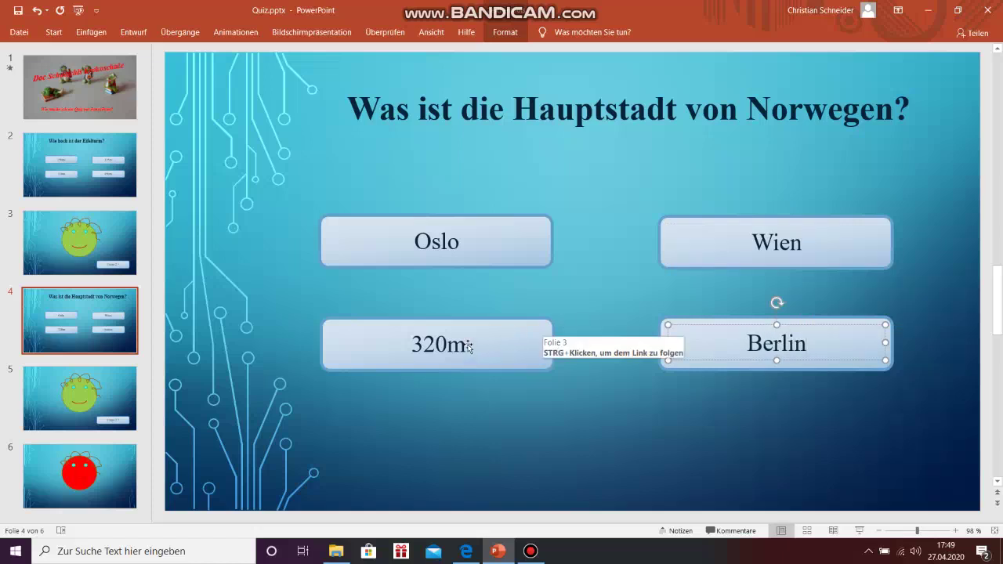
left_click(468, 348)
key("BackSpace")
key("BackSpace")
key("BackSpace")
key("BackSpace")
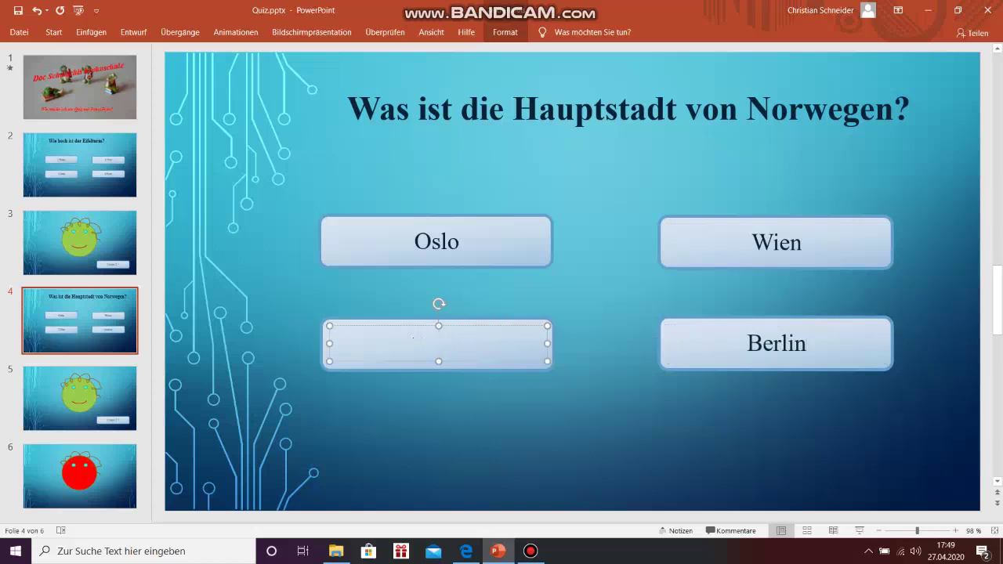
type("Rom")
left_click(537, 423)
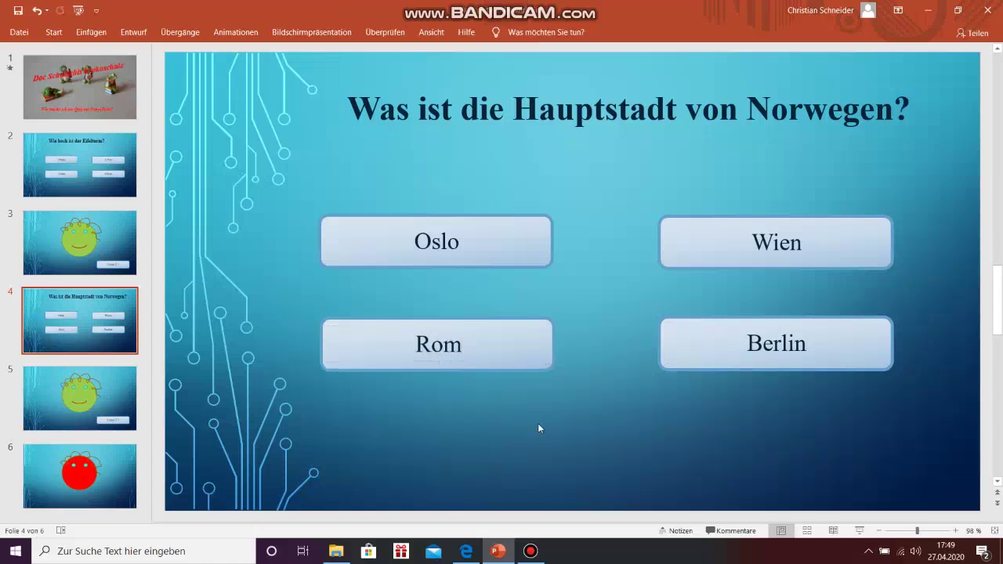
left_click(477, 237)
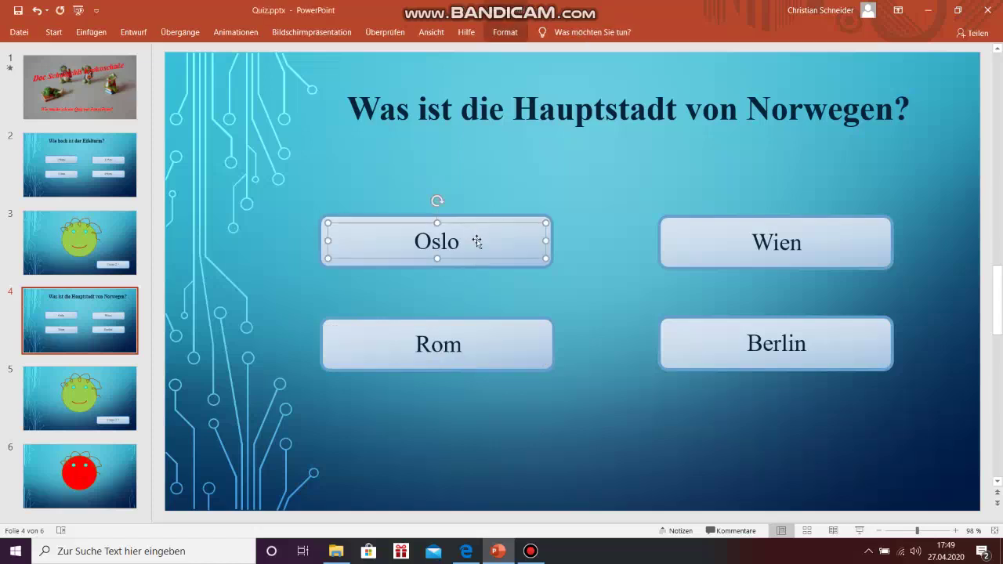
- Link the Oslo answer to slide 5, the copied smiley feedback slide
right_click(477, 242)
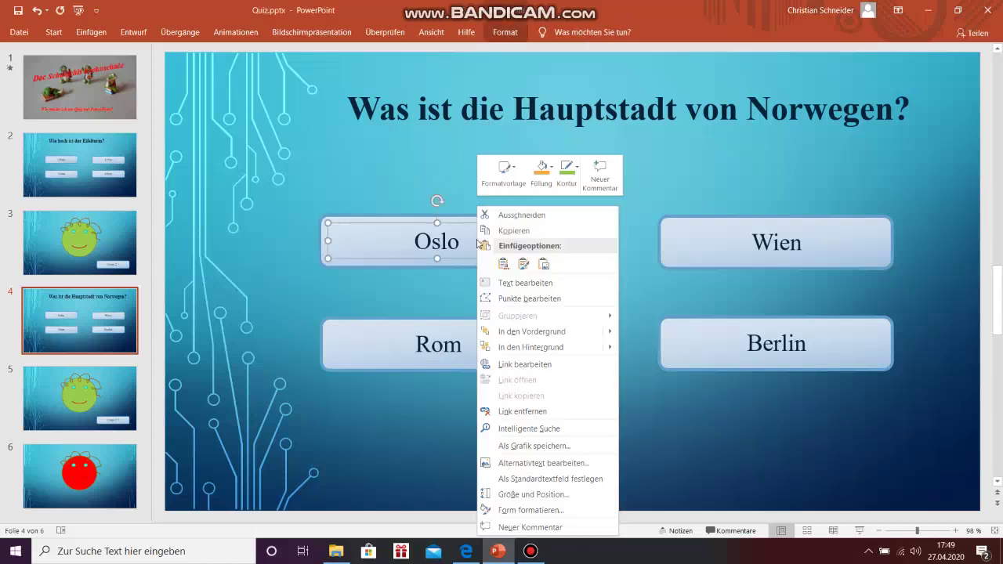
left_click(527, 364)
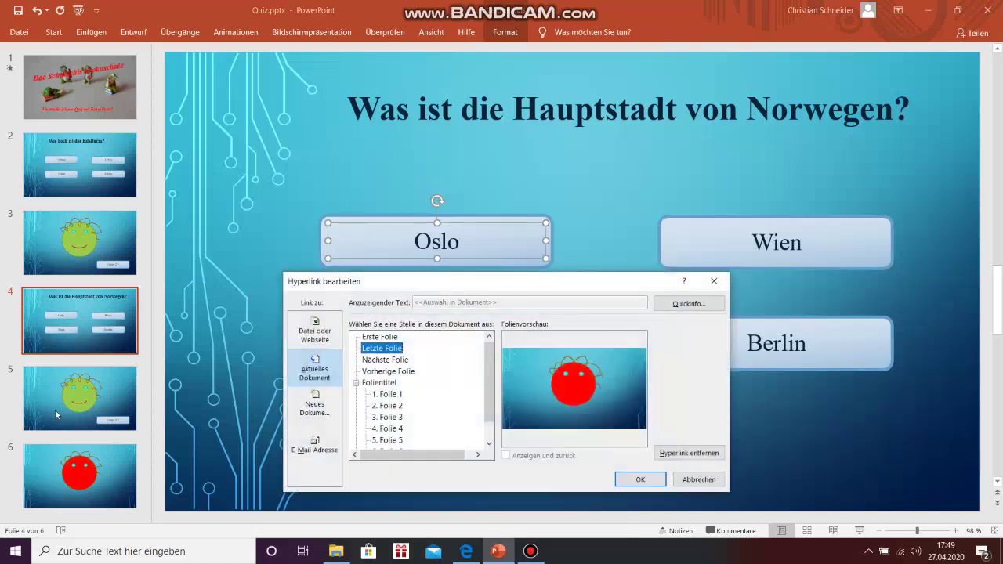
left_click(387, 440)
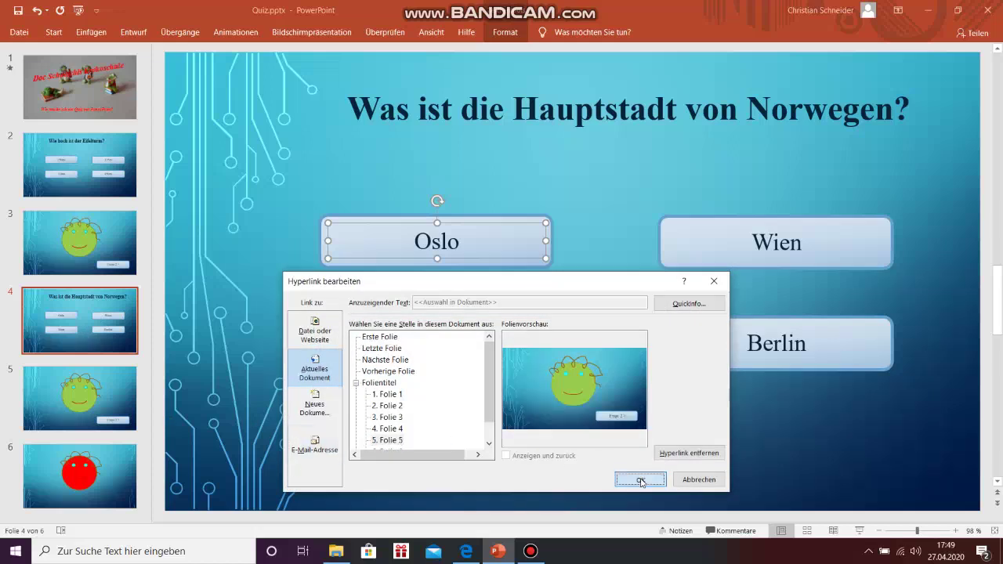
left_click(639, 478)
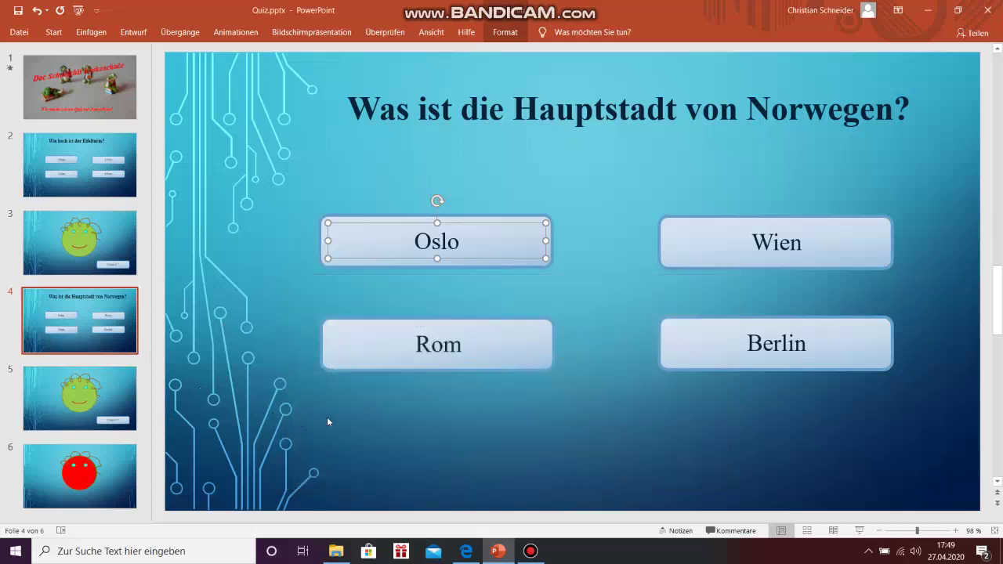
- Link the Rom answer to the last, red-face slide, then play the show from slide 2
left_click(505, 343)
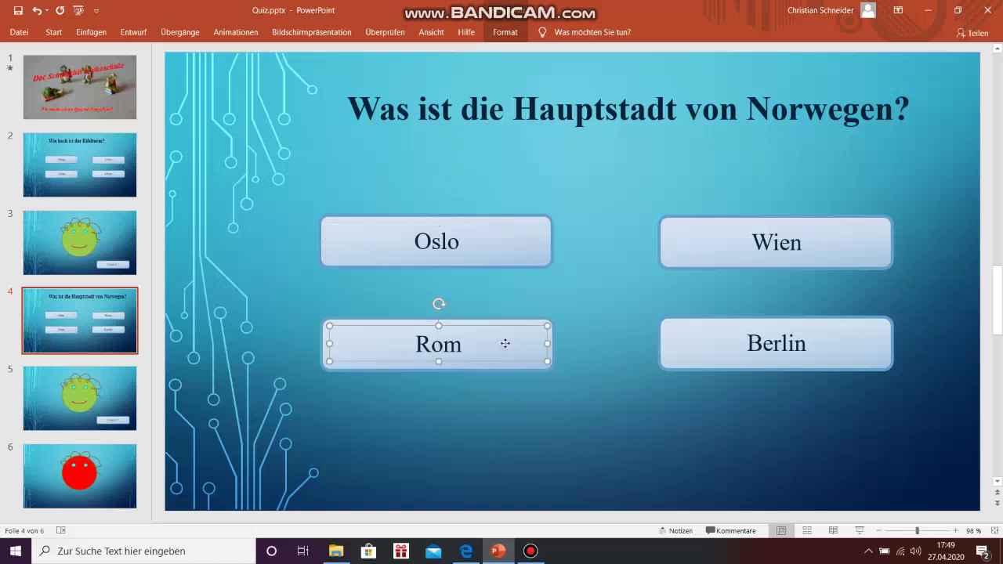
right_click(506, 345)
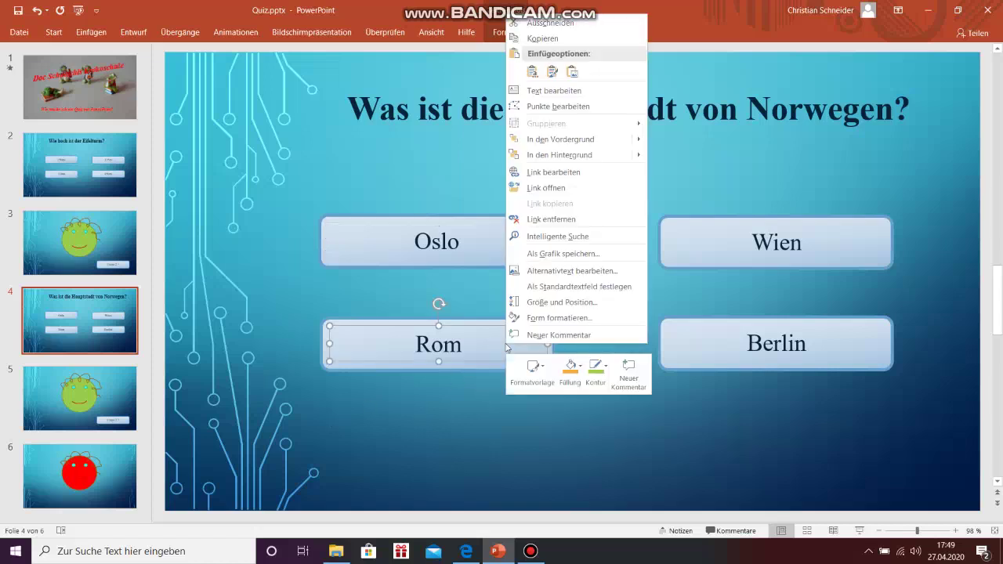
left_click(507, 346)
right_click(507, 346)
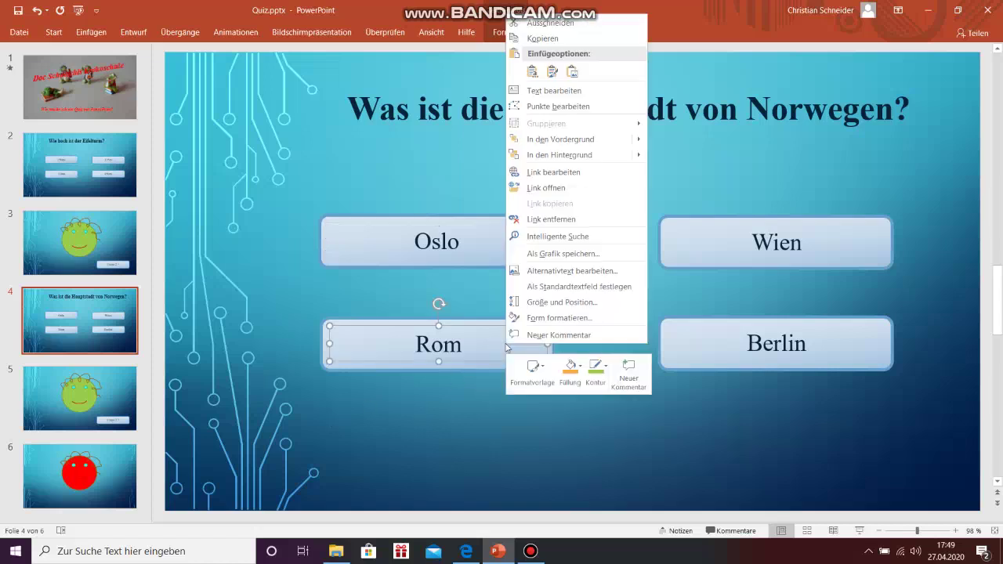
left_click(559, 172)
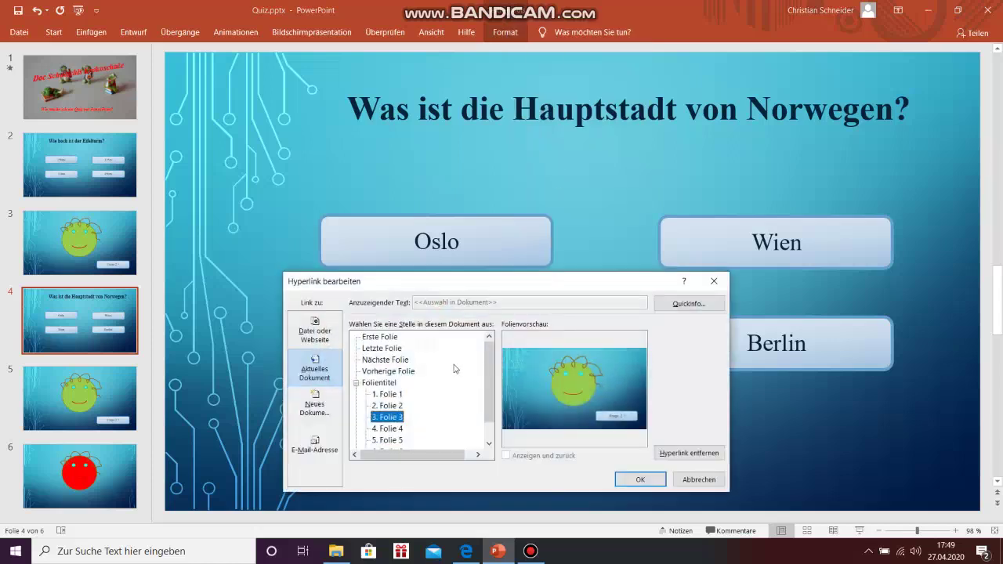
left_click(392, 349)
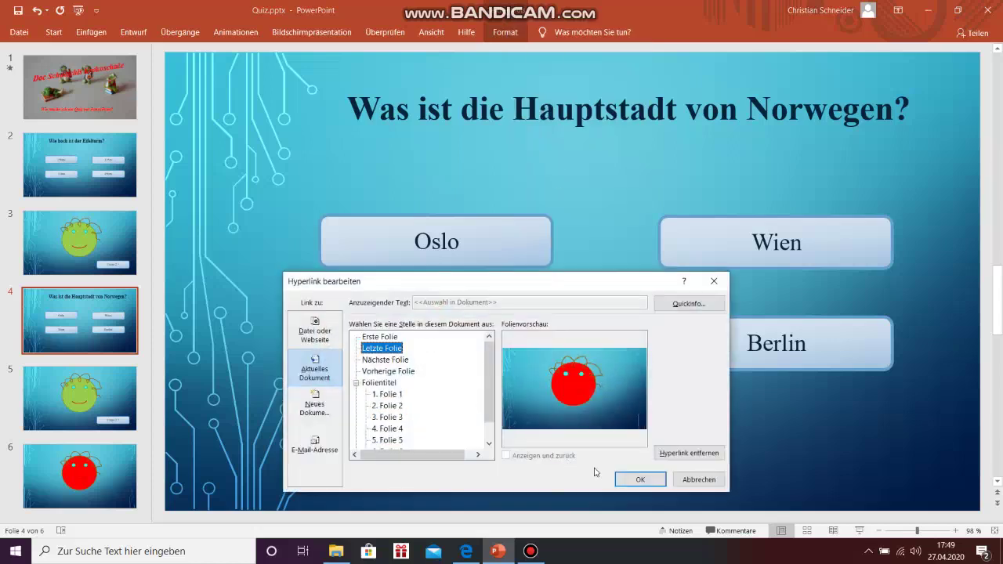
left_click(639, 480)
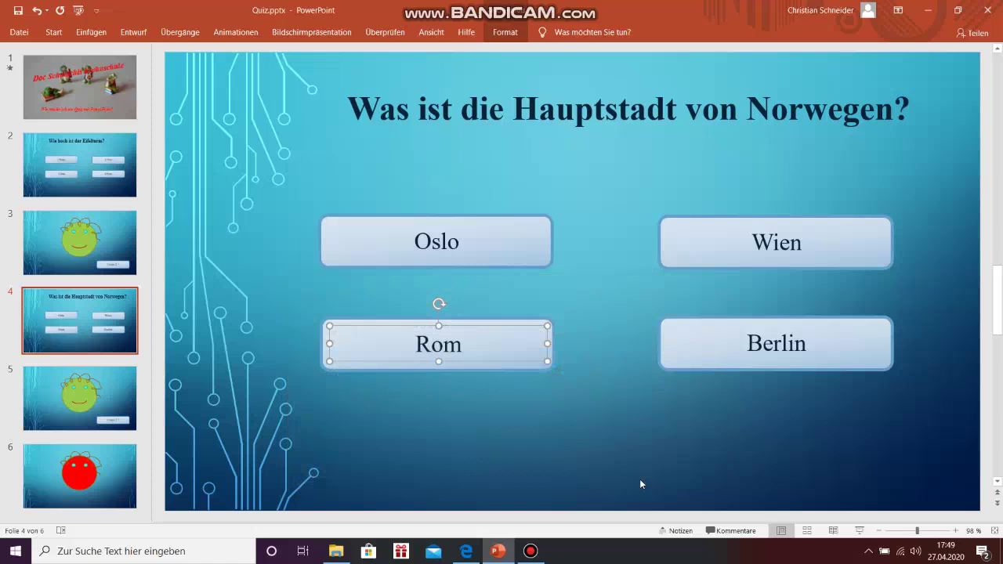
left_click(86, 168)
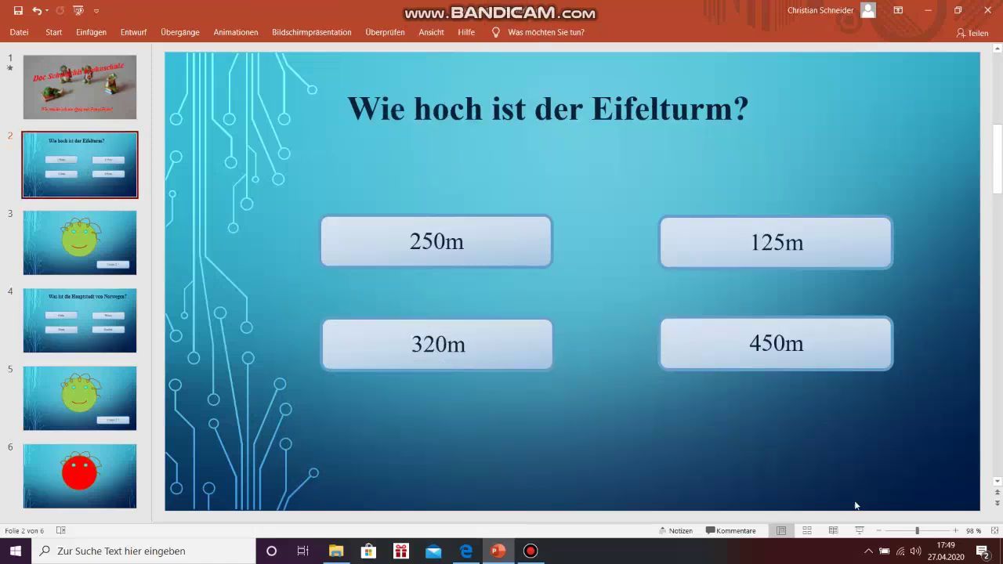
left_click(860, 532)
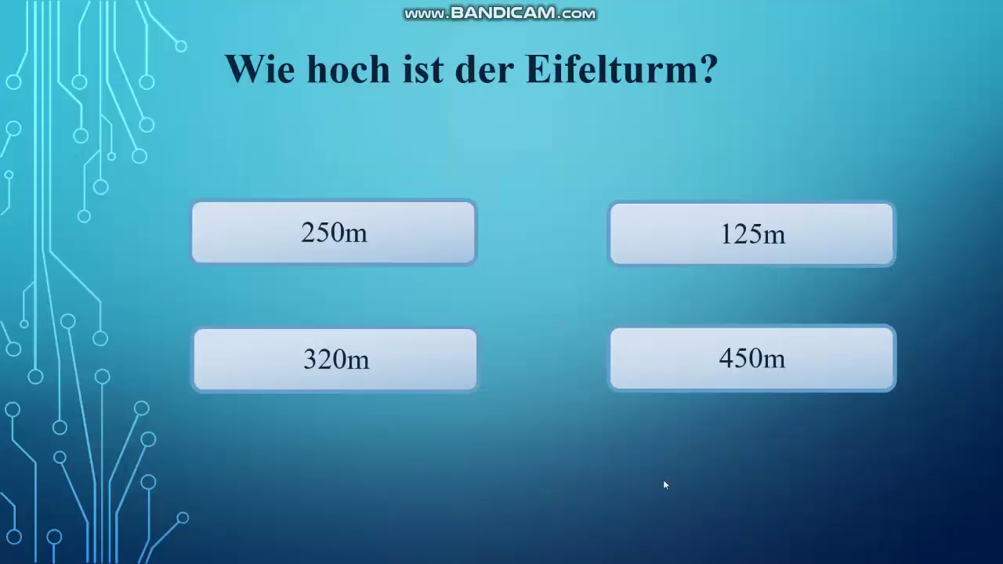
- Test the links: 320m, Frage 2 >, then Oslo reach the smiley slide; exit with Esc
left_click(414, 358)
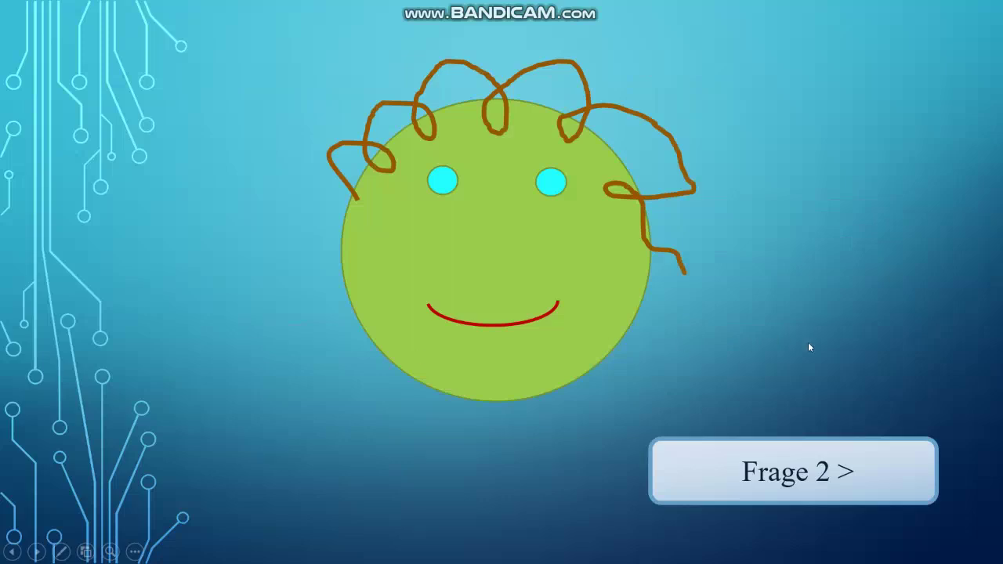
left_click(768, 471)
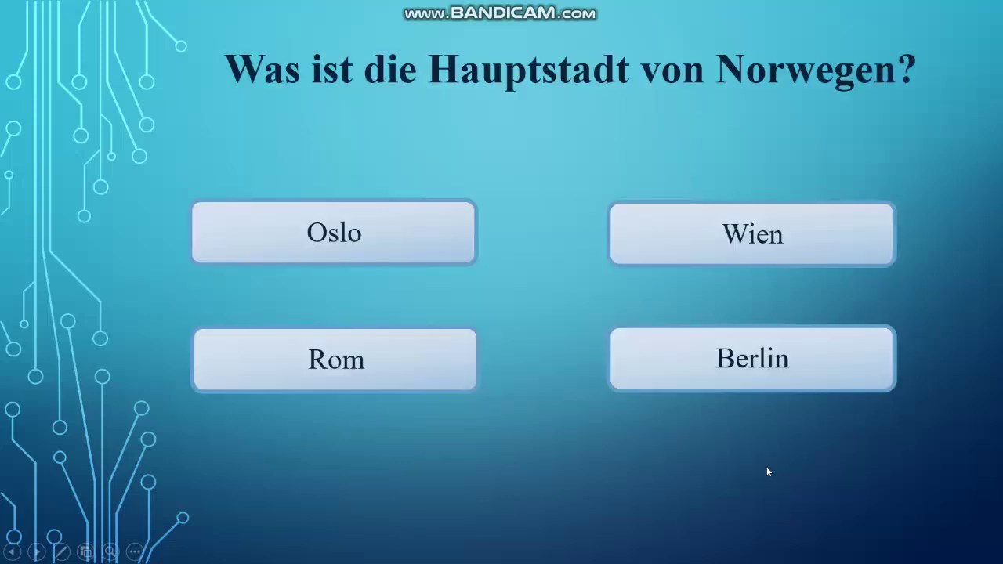
left_click(398, 242)
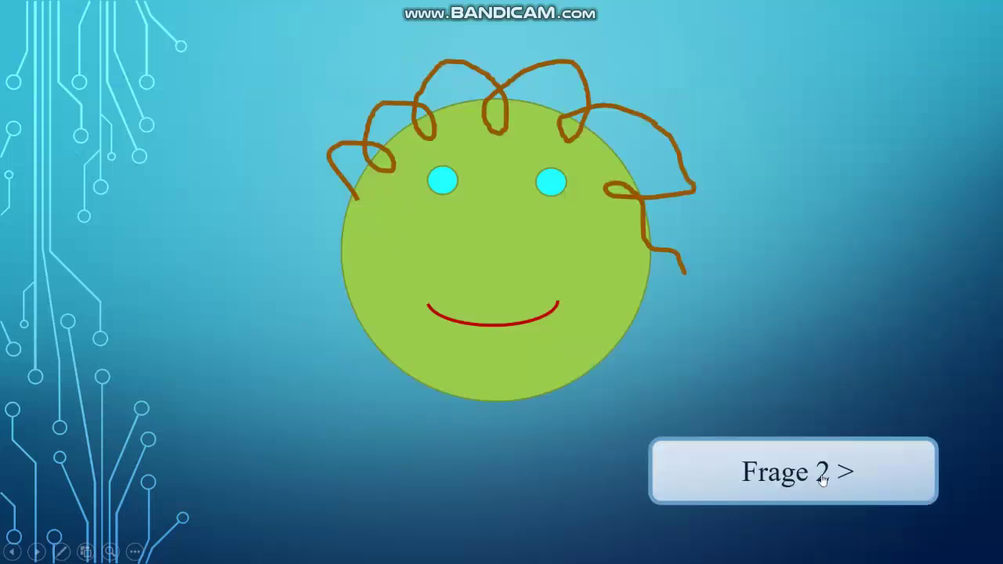
key("Escape")
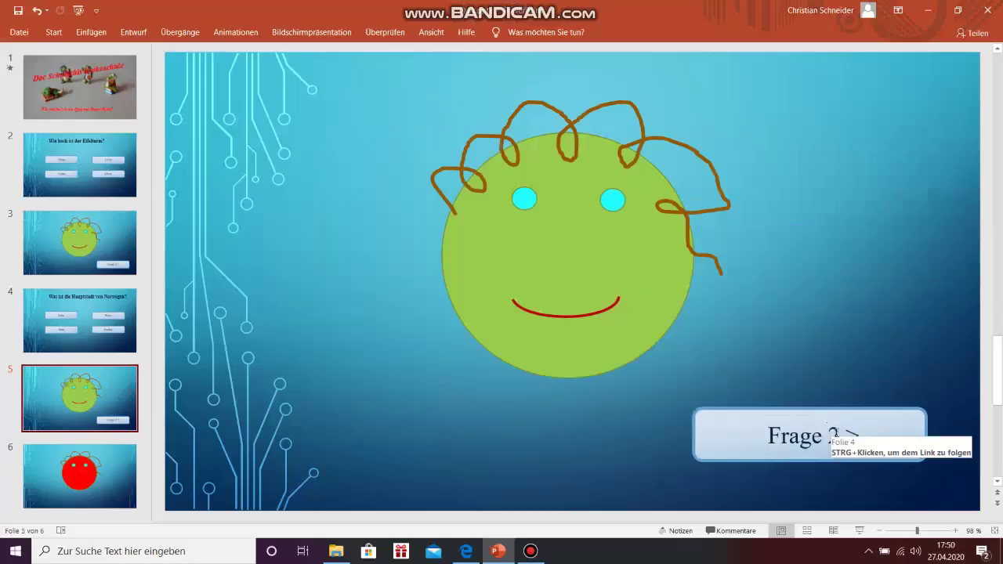
- Change slide 5's button label from 'Frage 2 >' to 'Frage 3 >'
left_click(837, 435)
key("BackSpace")
type("3")
left_click(830, 329)
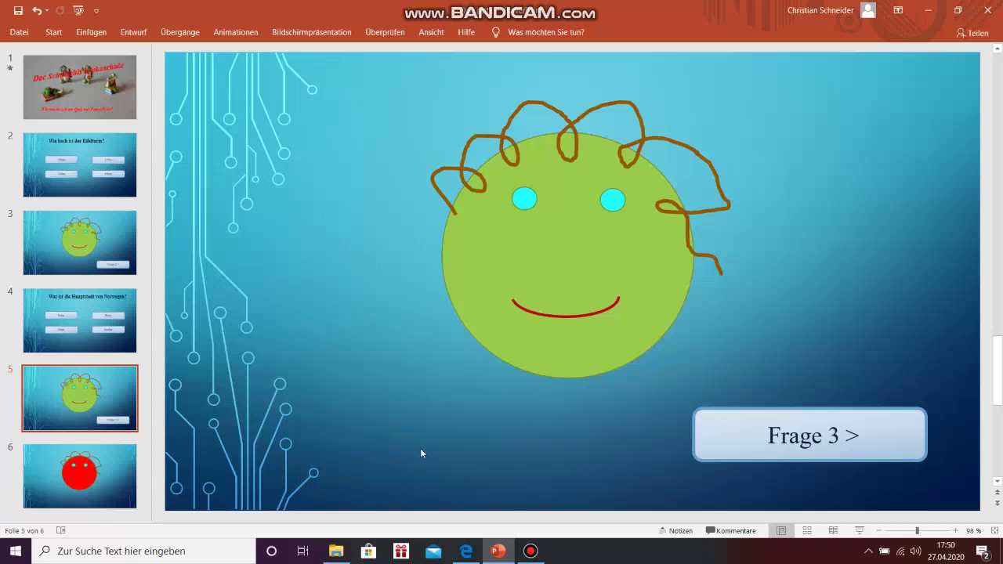
- Apply the Hineinschweben entrance animation to slide 2's question title
left_click(79, 165)
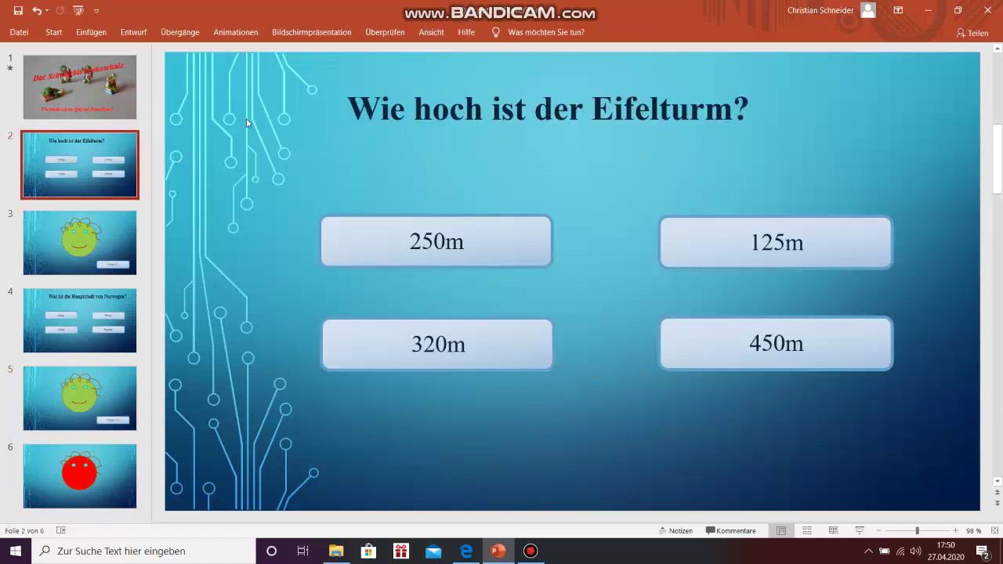
left_click(478, 120)
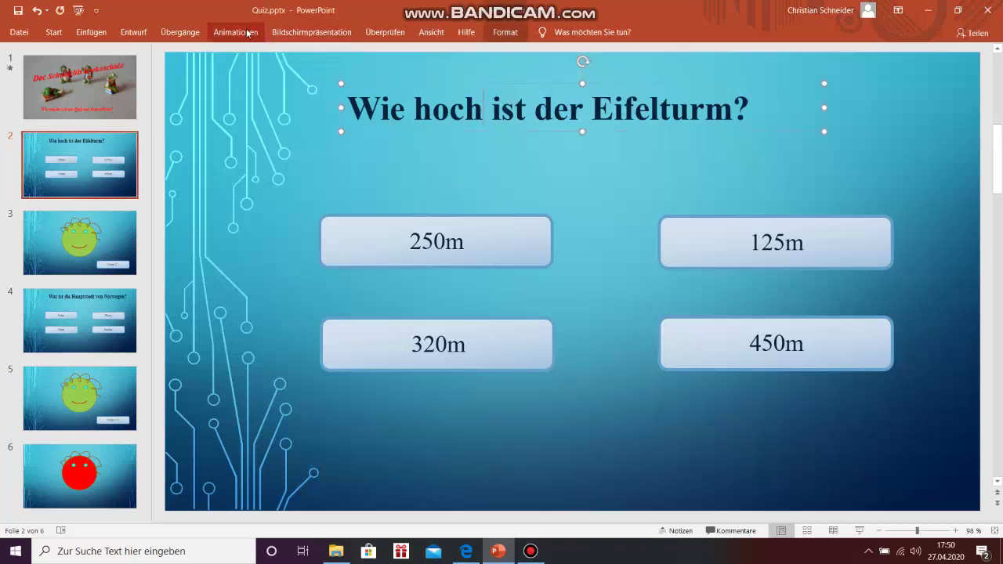
left_click(248, 34)
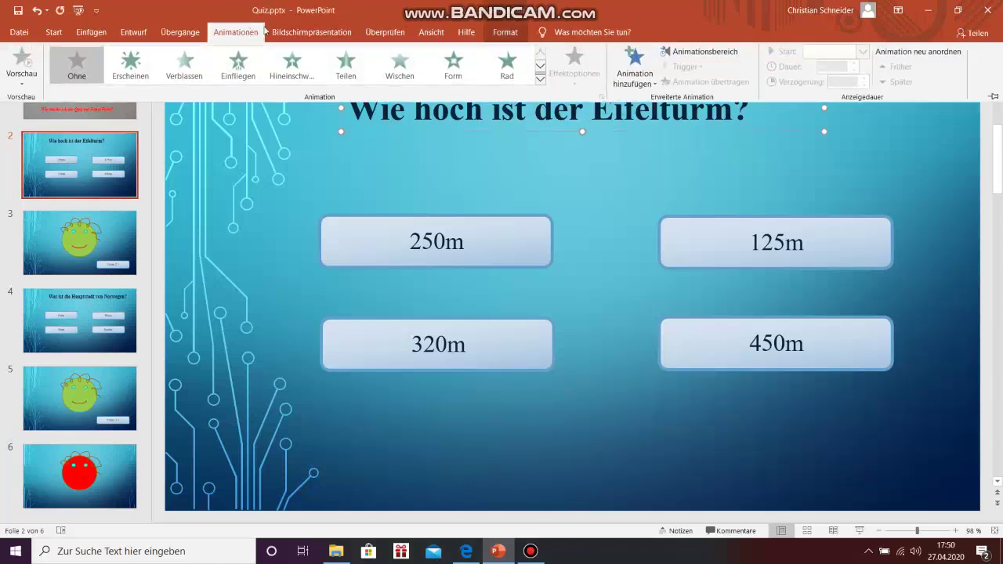
left_click(297, 64)
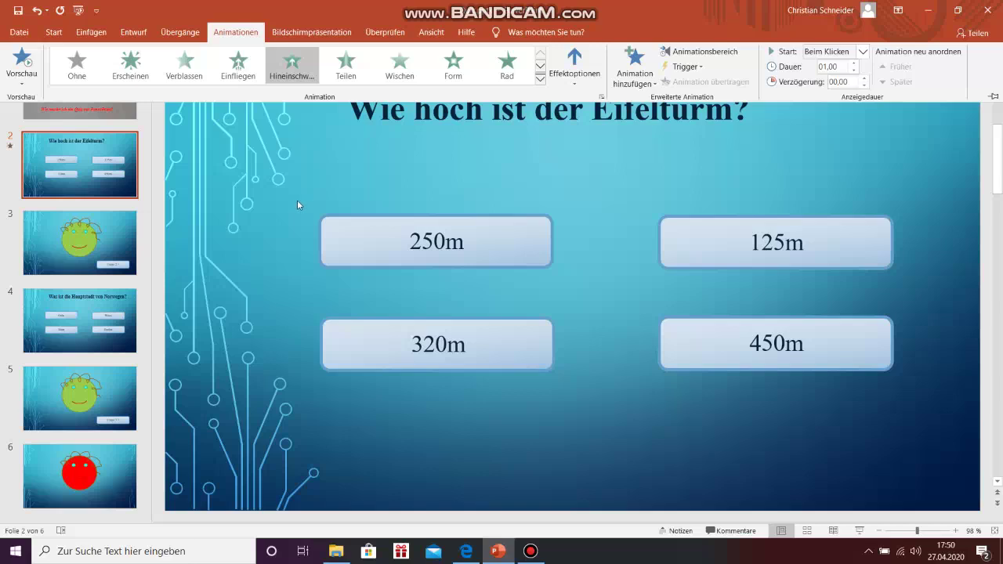
- Collapse the ribbon with Ctrl+F1 and select the 250m answer button
key("ctrl+F1")
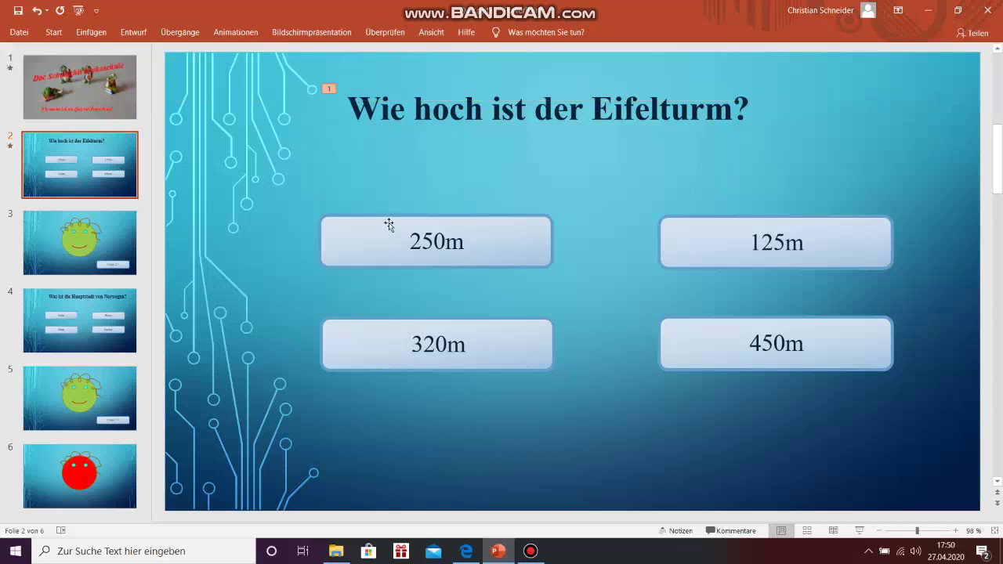
left_click_drag(307, 200, 577, 280)
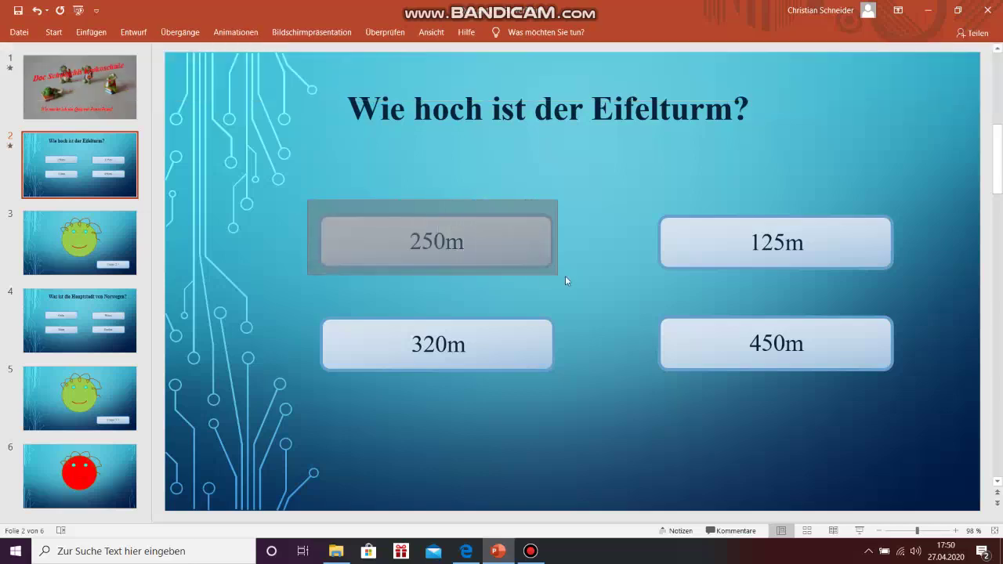
left_click_drag(576, 279, 578, 281)
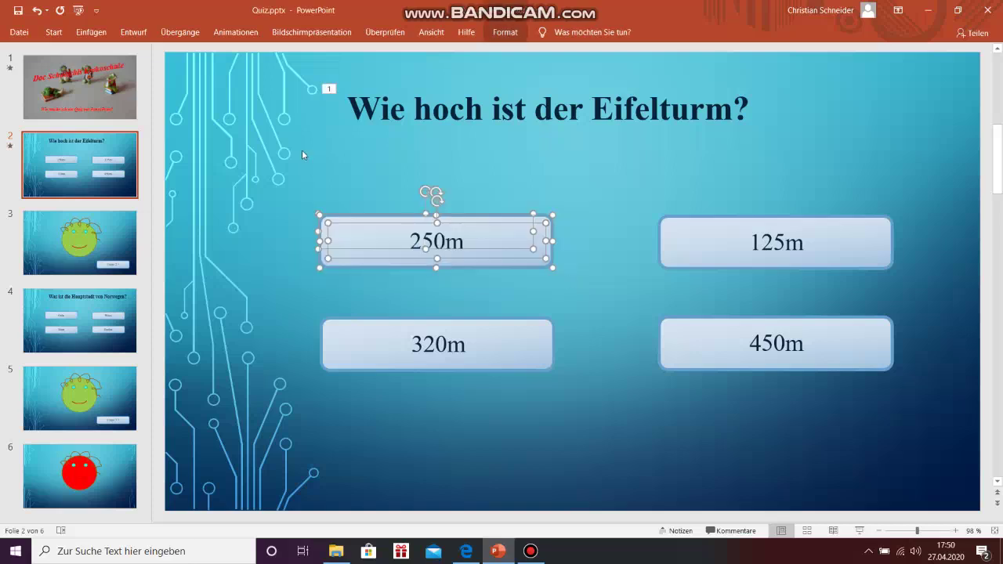
left_click(235, 34)
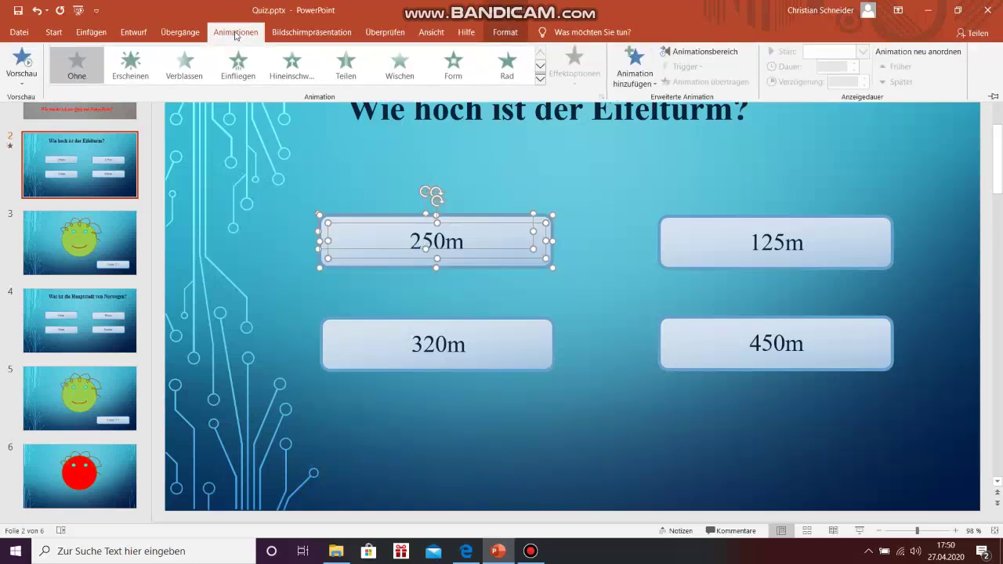
- Give the 250m and 125m answers the Einfliegen fly-in animation
left_click(238, 69)
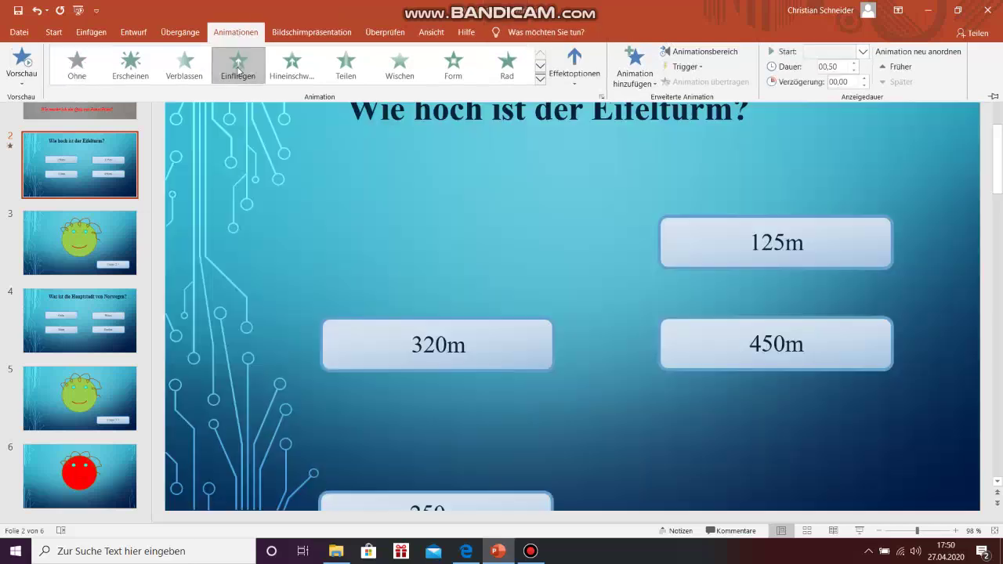
left_click(641, 206)
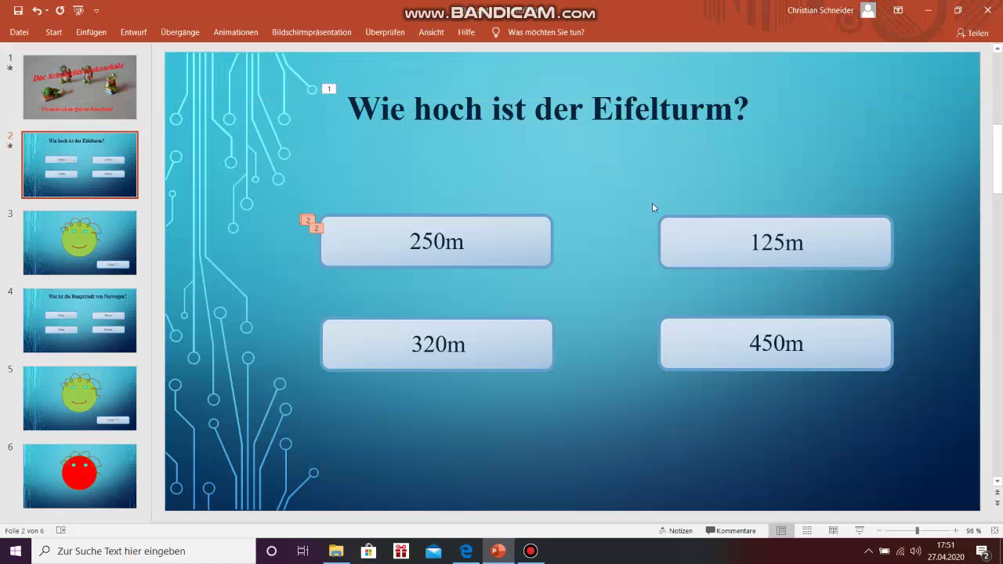
left_click_drag(650, 205, 904, 279)
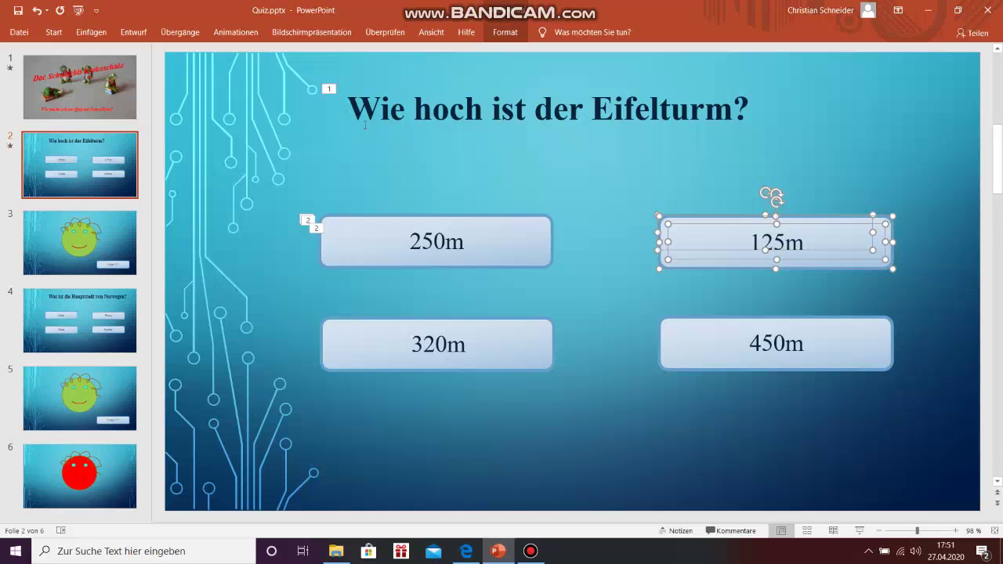
left_click(229, 34)
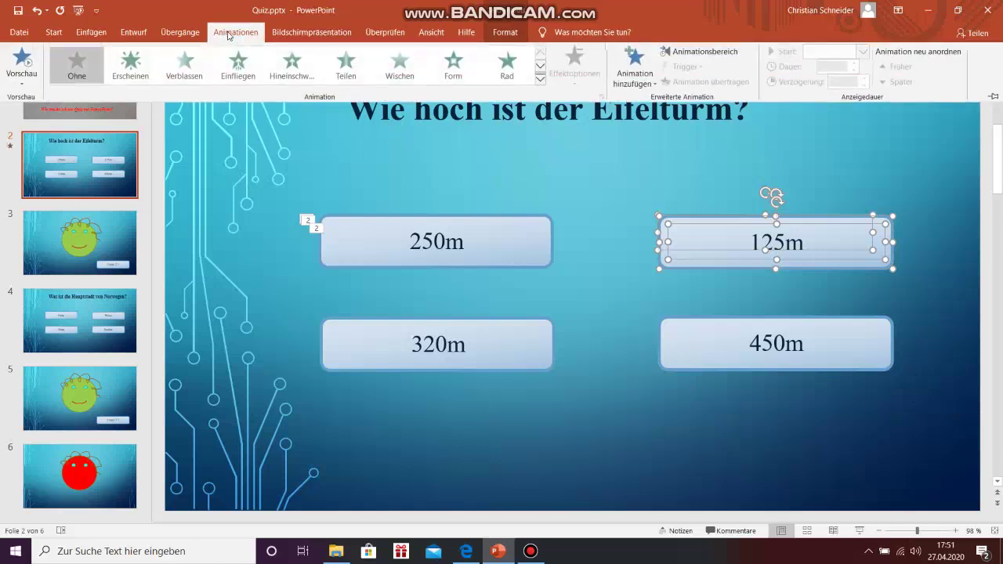
left_click(239, 62)
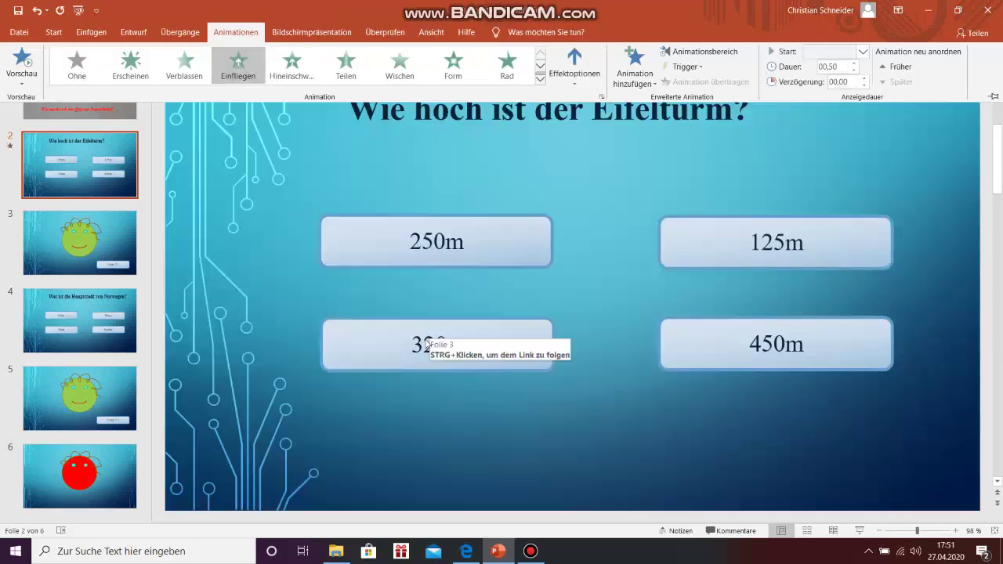
left_click(309, 309)
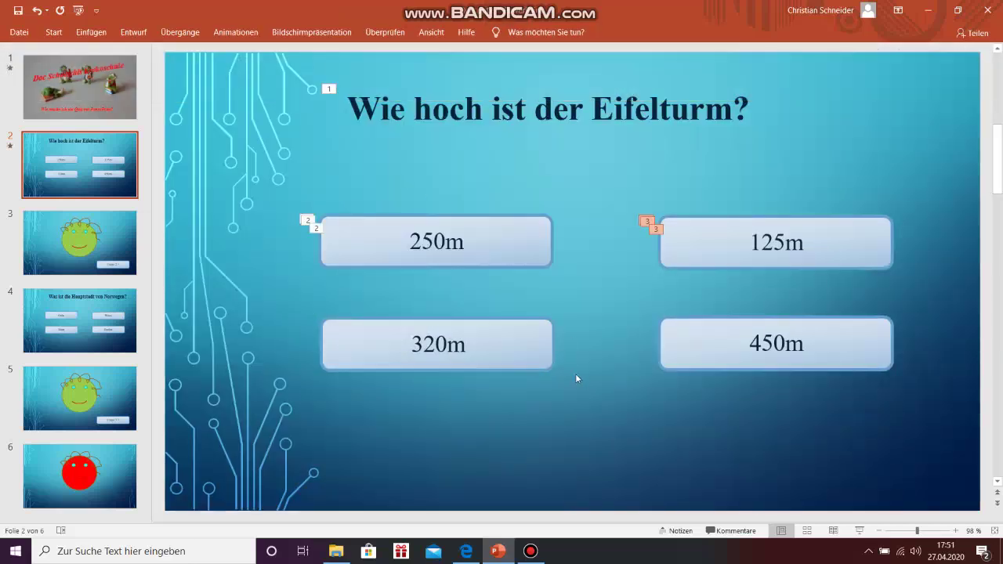
- Add Einfliegen to the 320m and 450m answers and play the slide show
left_click_drag(299, 296, 576, 397)
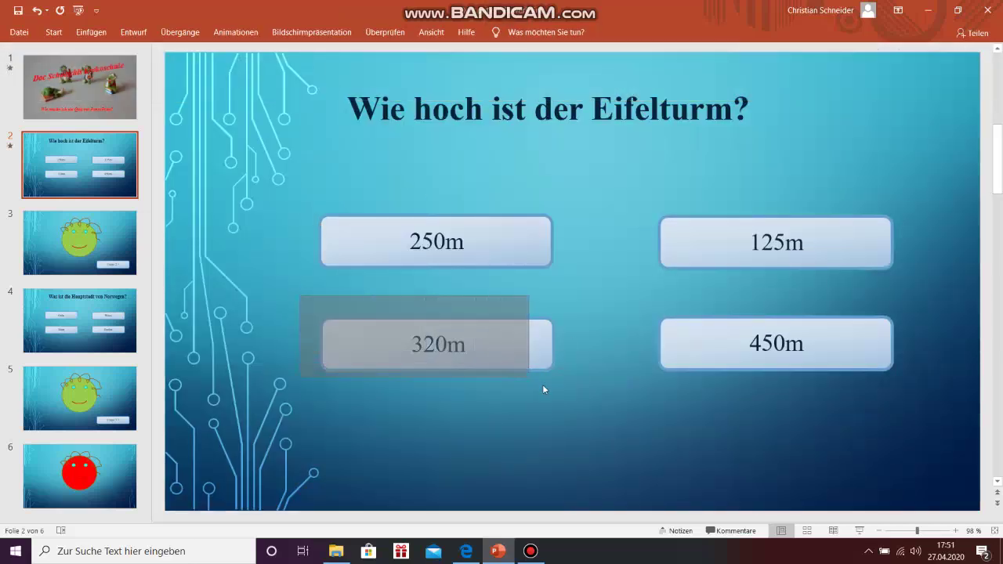
left_click(235, 32)
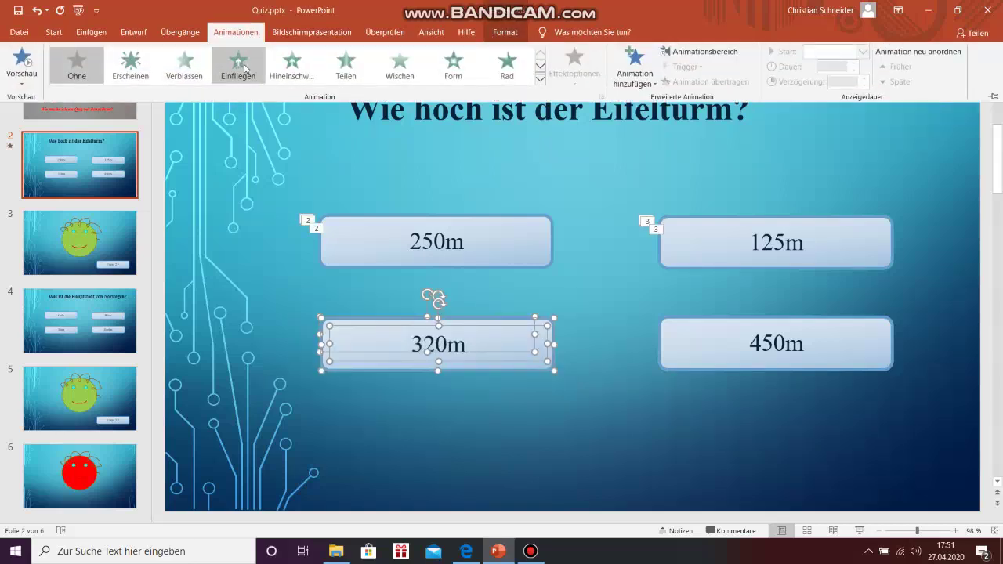
left_click(237, 63)
left_click(656, 304)
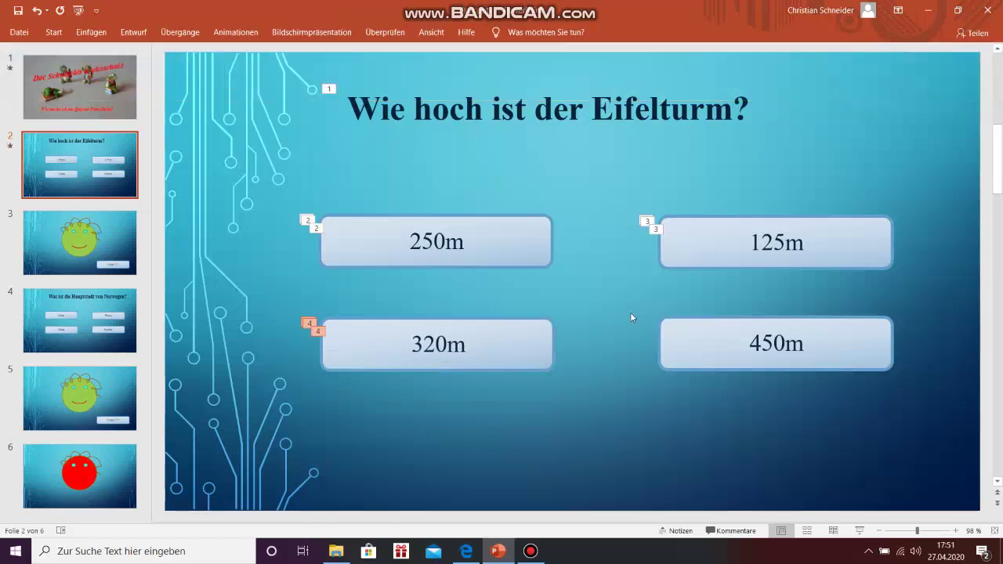
left_click_drag(630, 314, 912, 379)
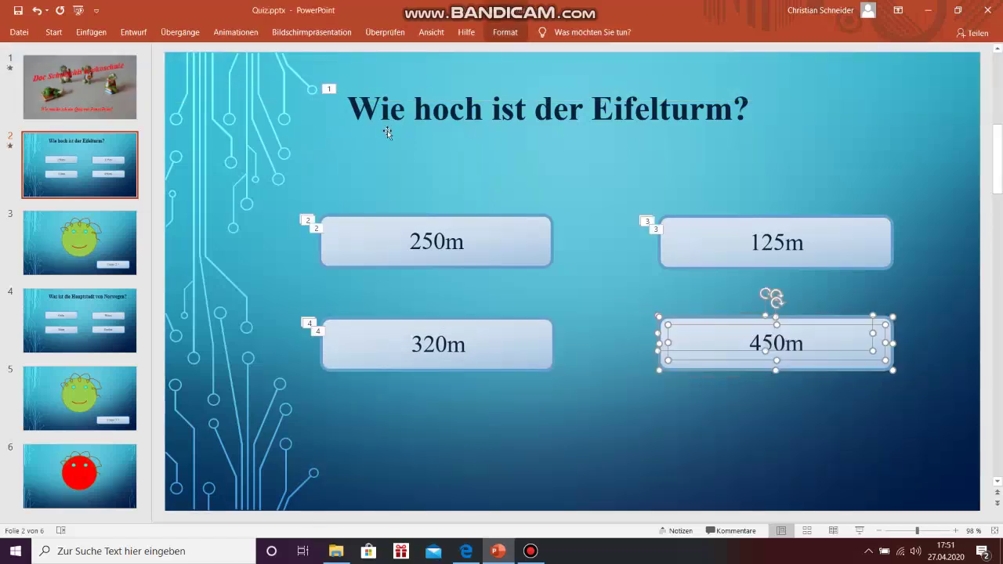
left_click(235, 35)
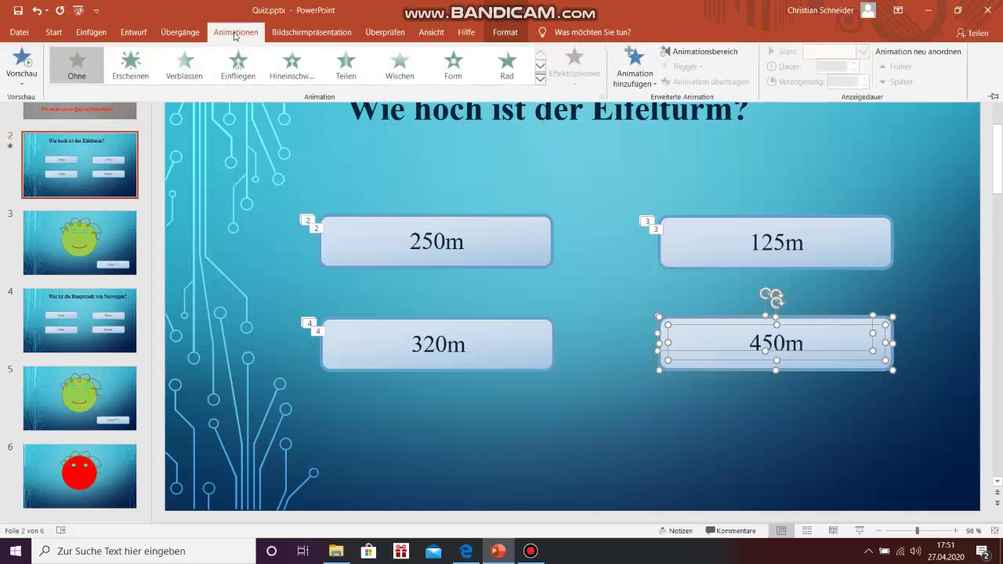
left_click(237, 64)
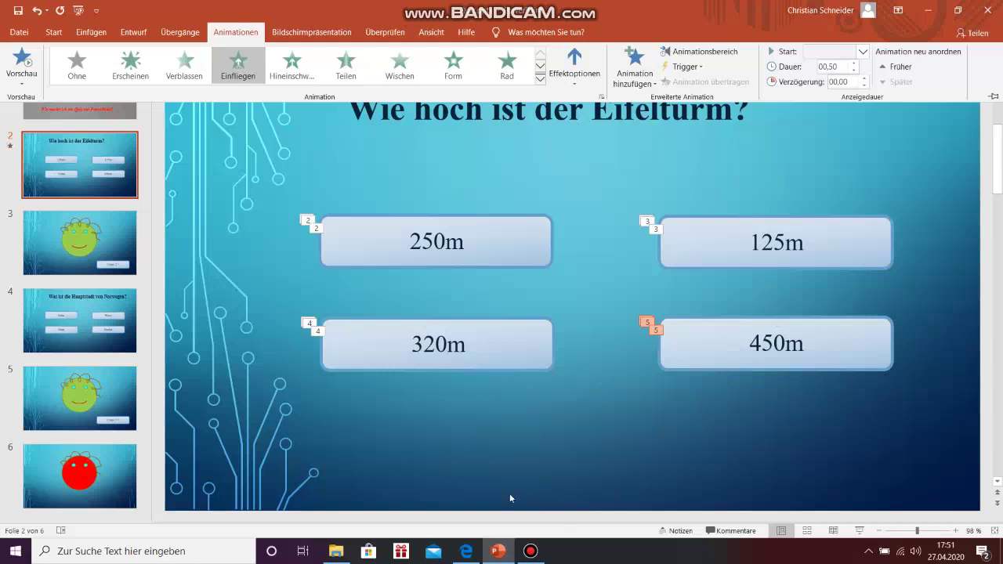
left_click(859, 531)
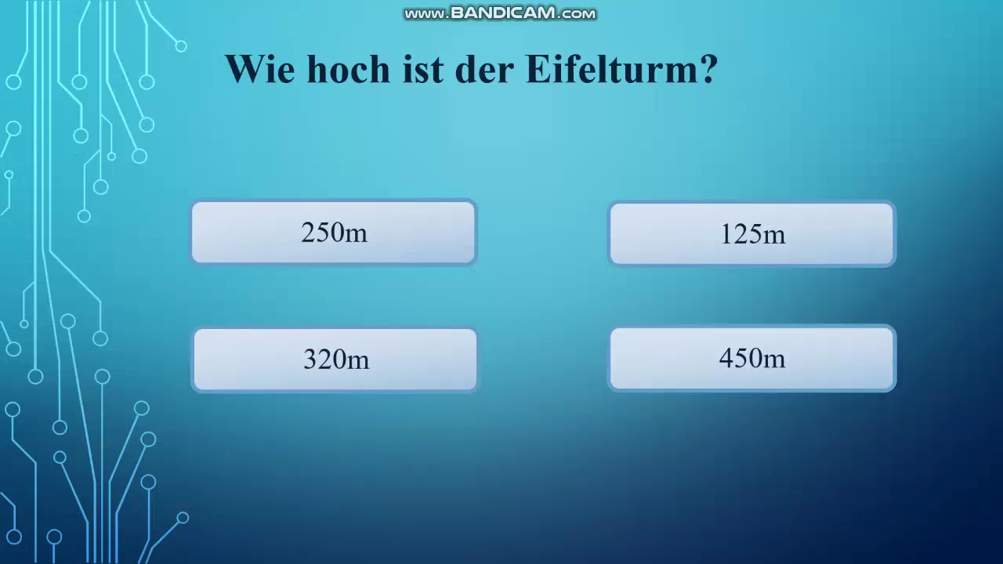
key("Escape")
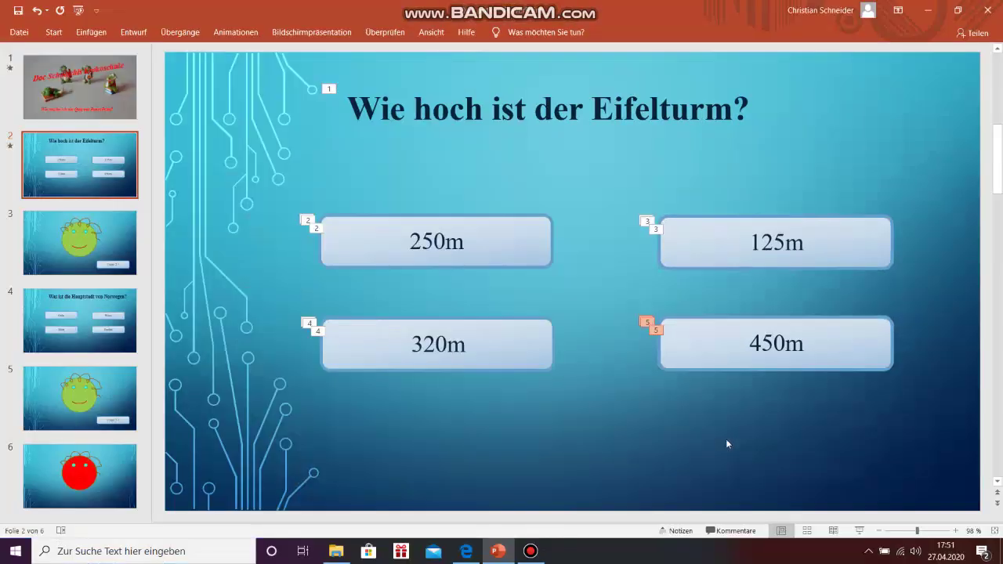